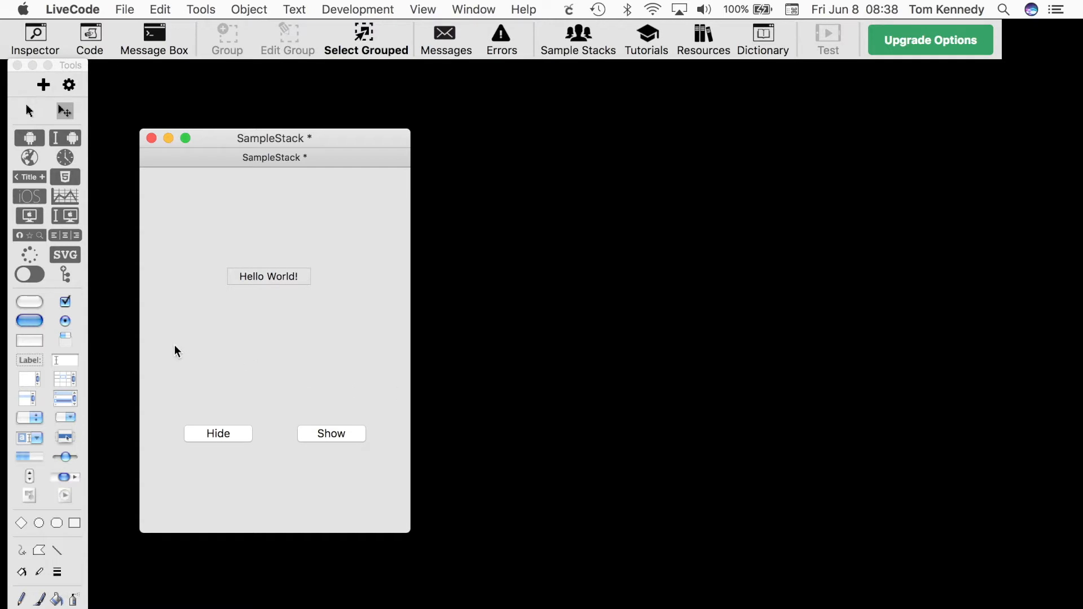
Add two new push buttons to the card beside the Hide and Show buttons
left_click_drag(29, 302, 278, 438)
left_click_drag(36, 310, 376, 435)
left_click(304, 387)
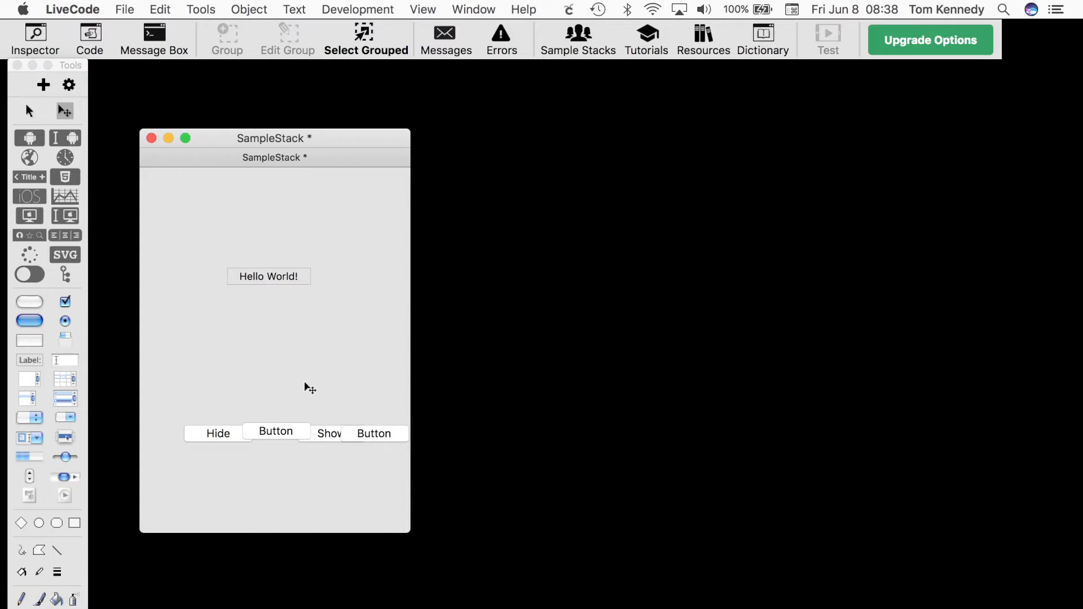
Select all four buttons, align their bottoms and distribute them horizontally across the card
left_click_drag(169, 397, 380, 479)
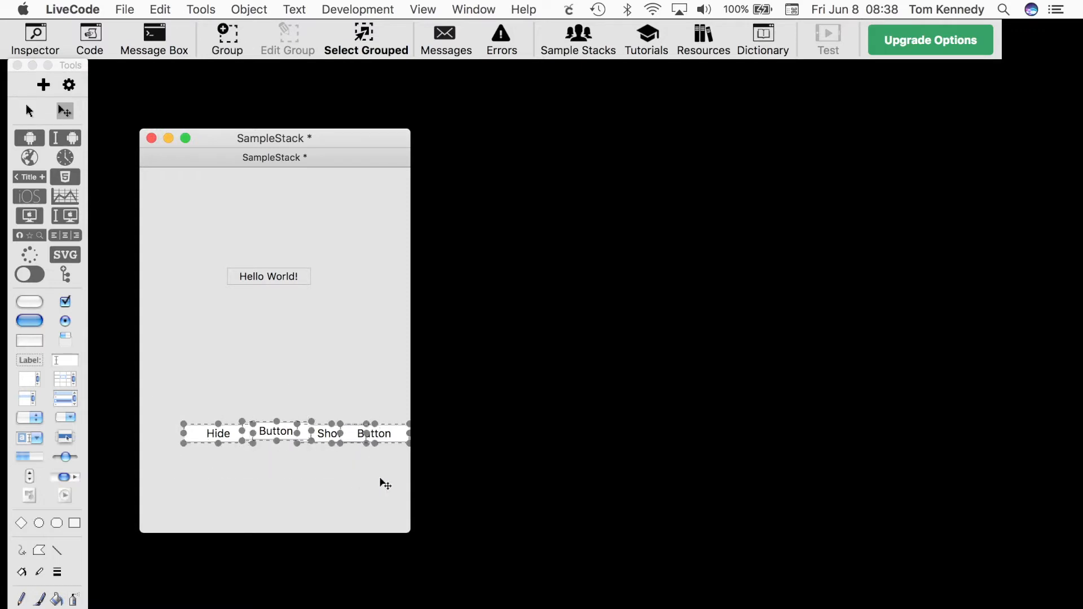
double_click(392, 441)
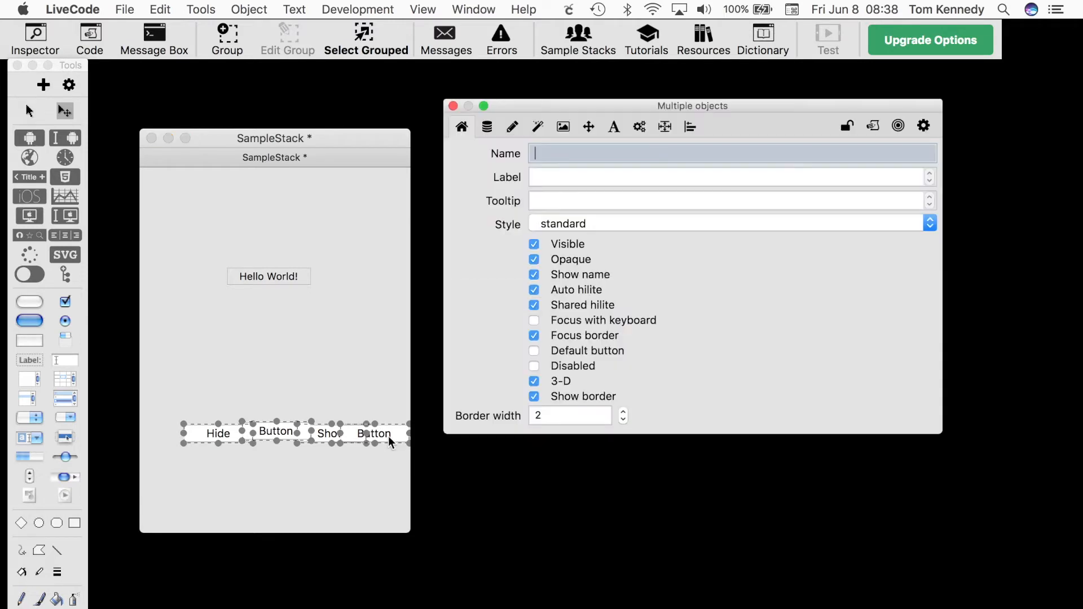
left_click(690, 128)
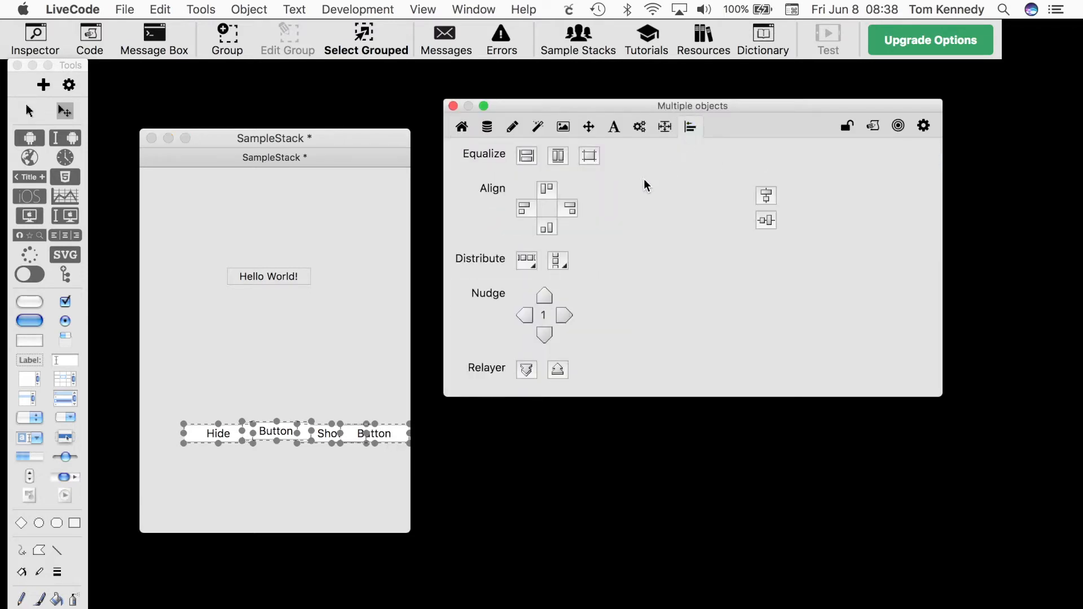
left_click(548, 227)
left_click(533, 266)
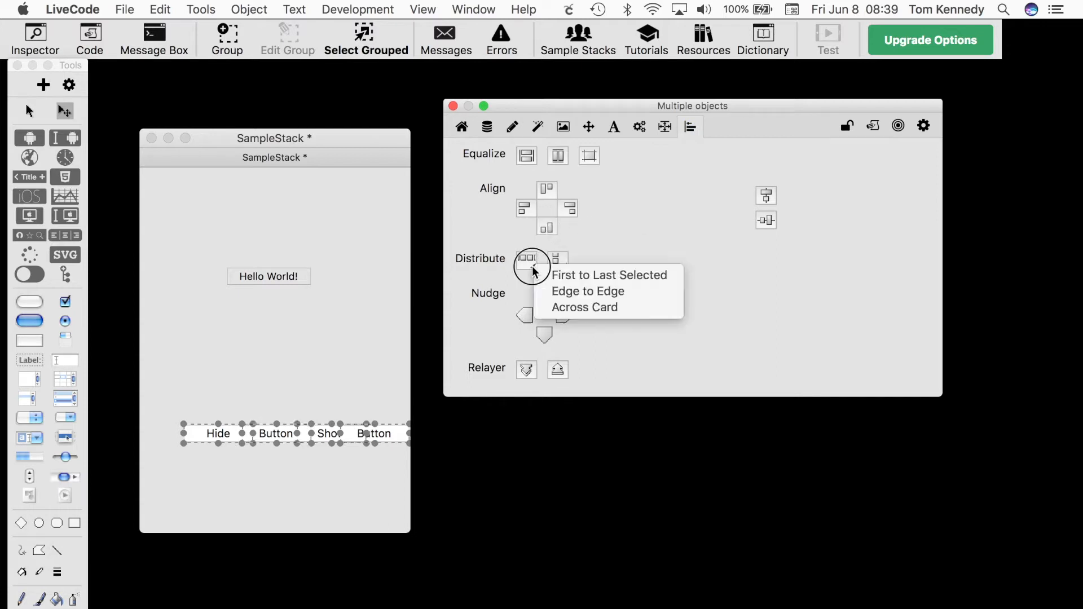
left_click(564, 310)
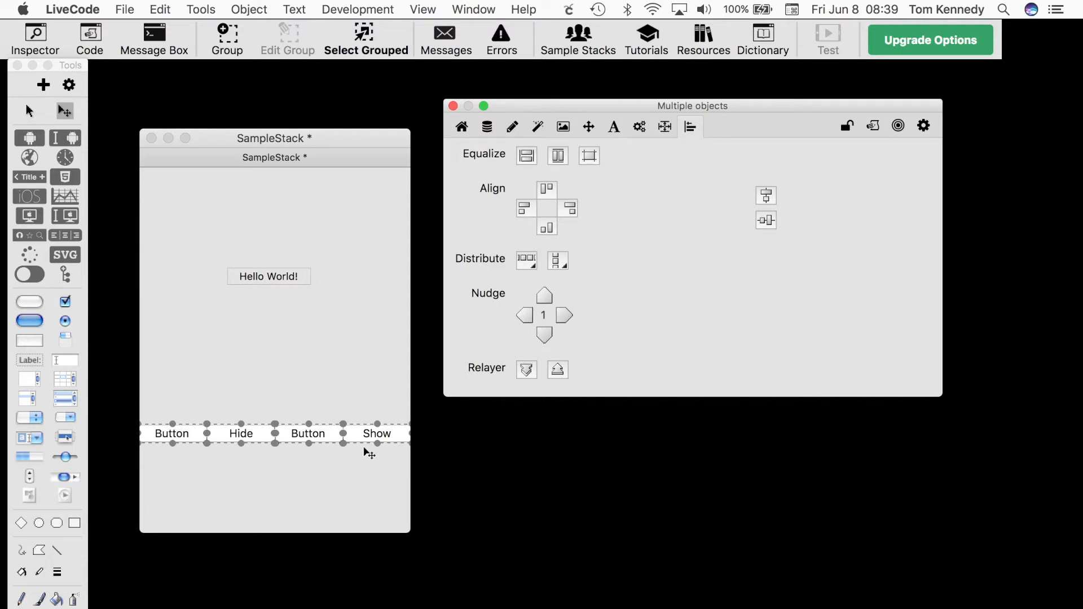
Set the four buttons to width 50 and height 30, and lock their size and position
left_click(590, 125)
left_click(535, 168)
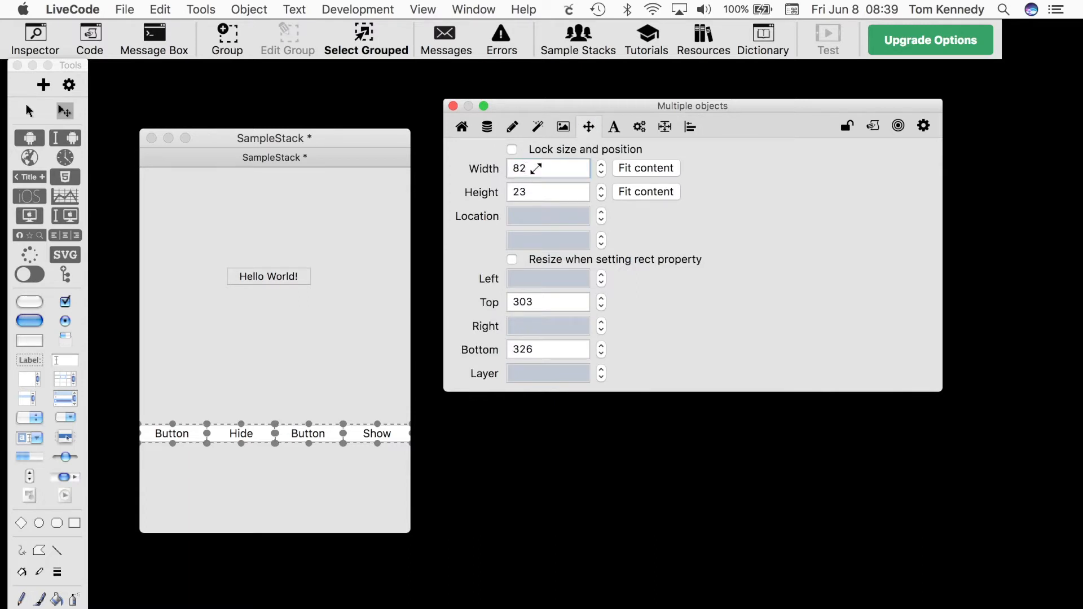
double_click(513, 169)
type("50")
key("Tab")
type("30")
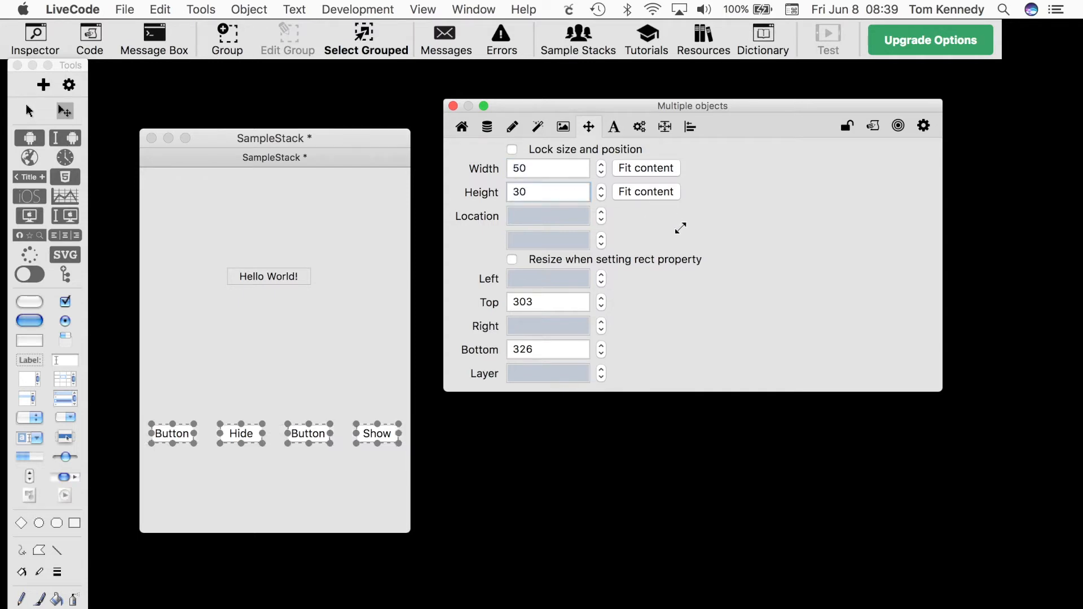
key("Tab")
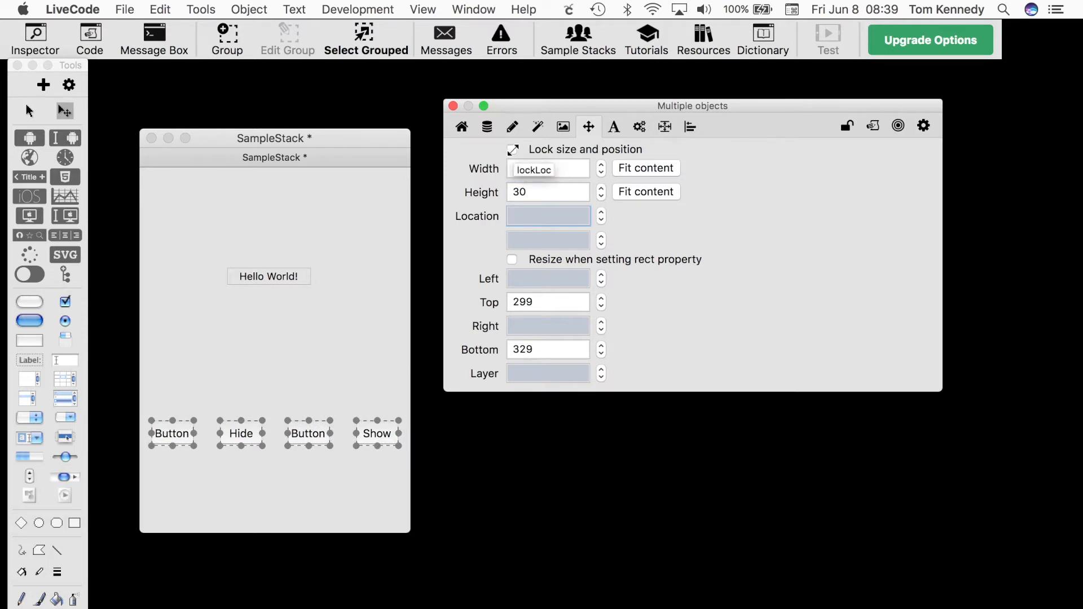
left_click(513, 150)
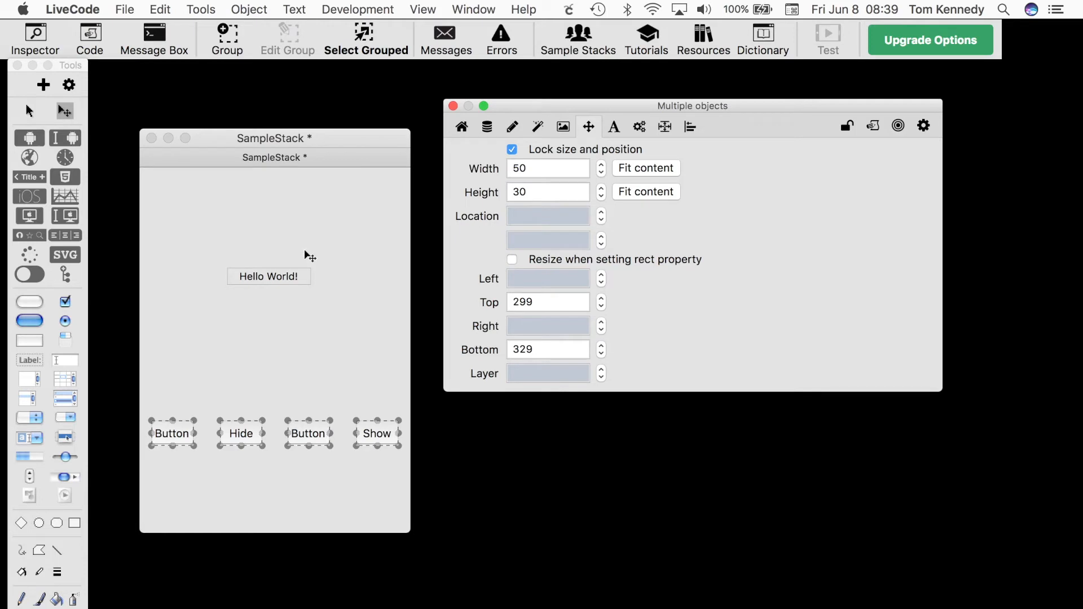
Import the image file bird1.png from the Desktop as a control
left_click(125, 9)
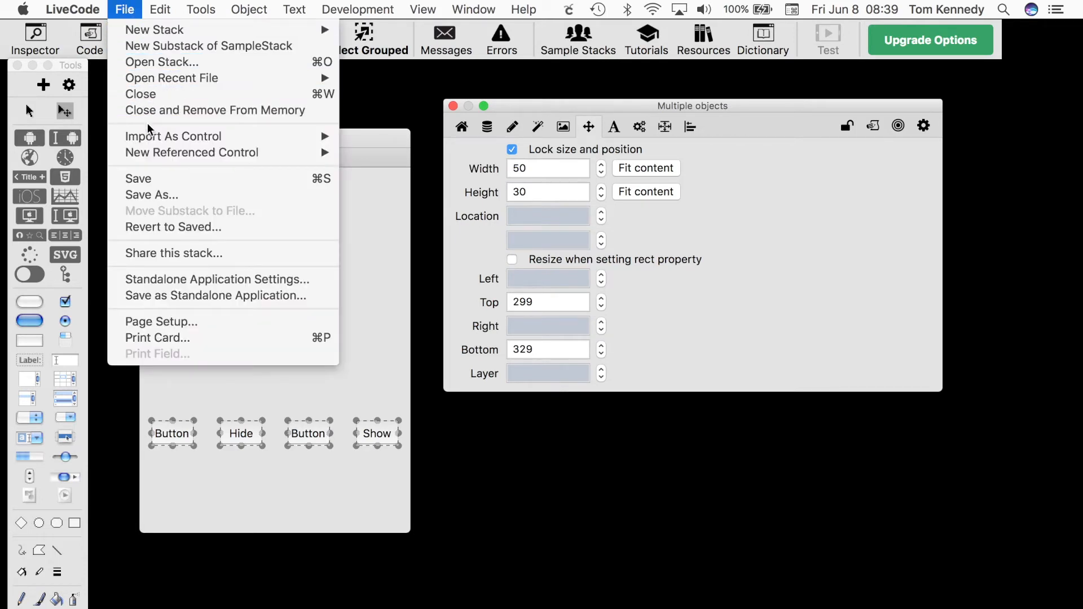
mouse_move(150, 138)
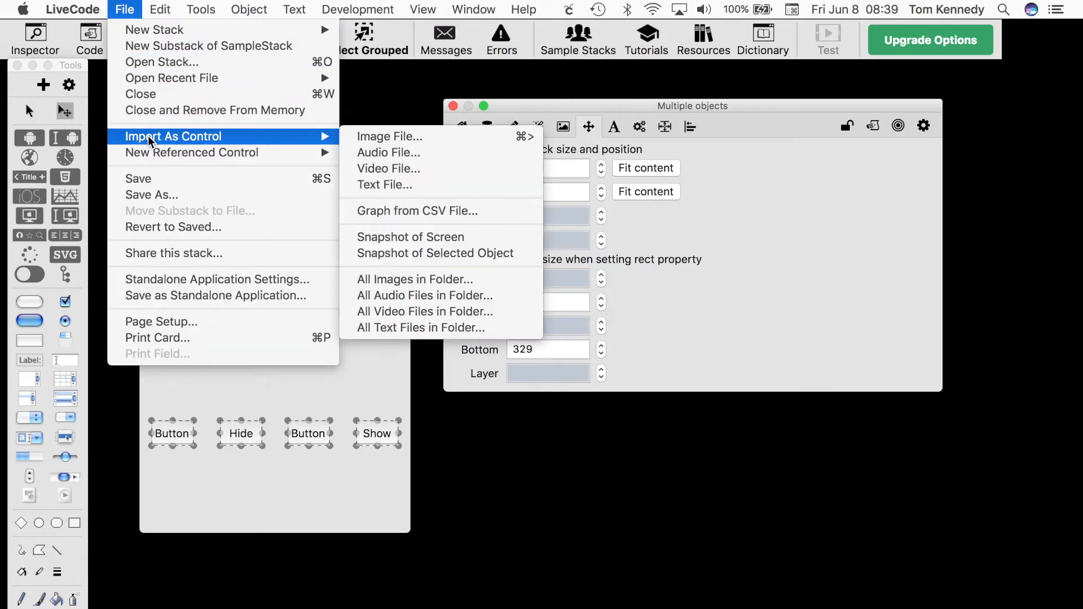
left_click(364, 138)
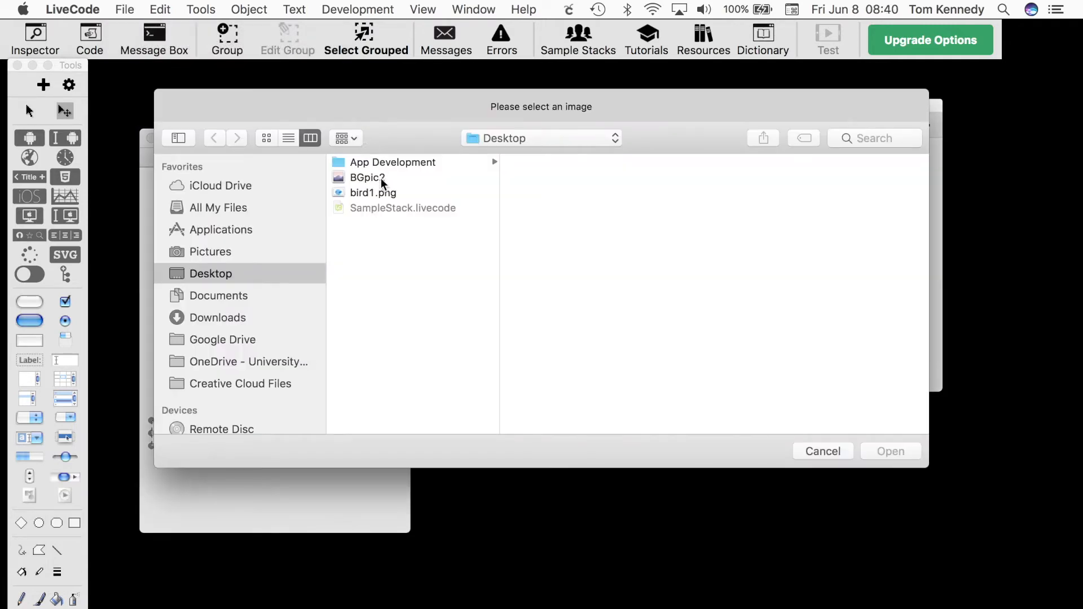
left_click(381, 192)
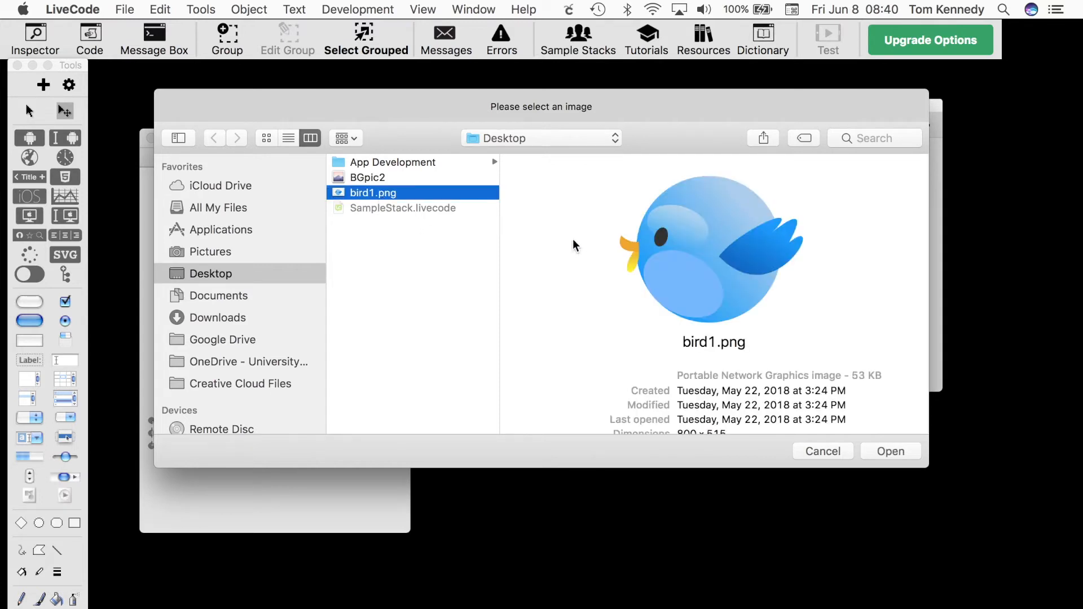
left_click(887, 453)
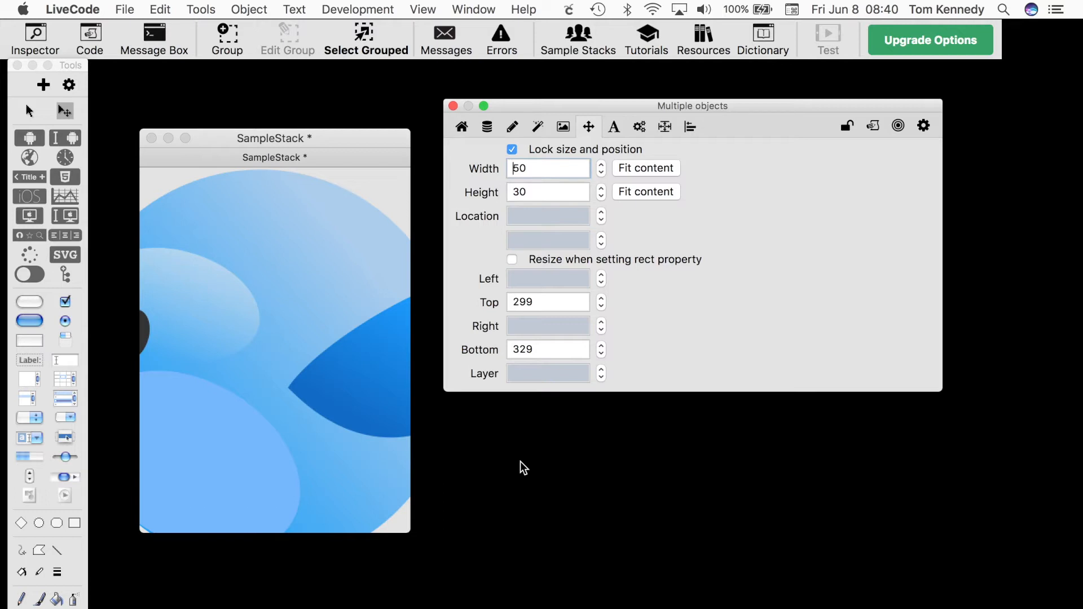
Resize the bird image to a width of 50 and a height of 30
left_click(326, 310)
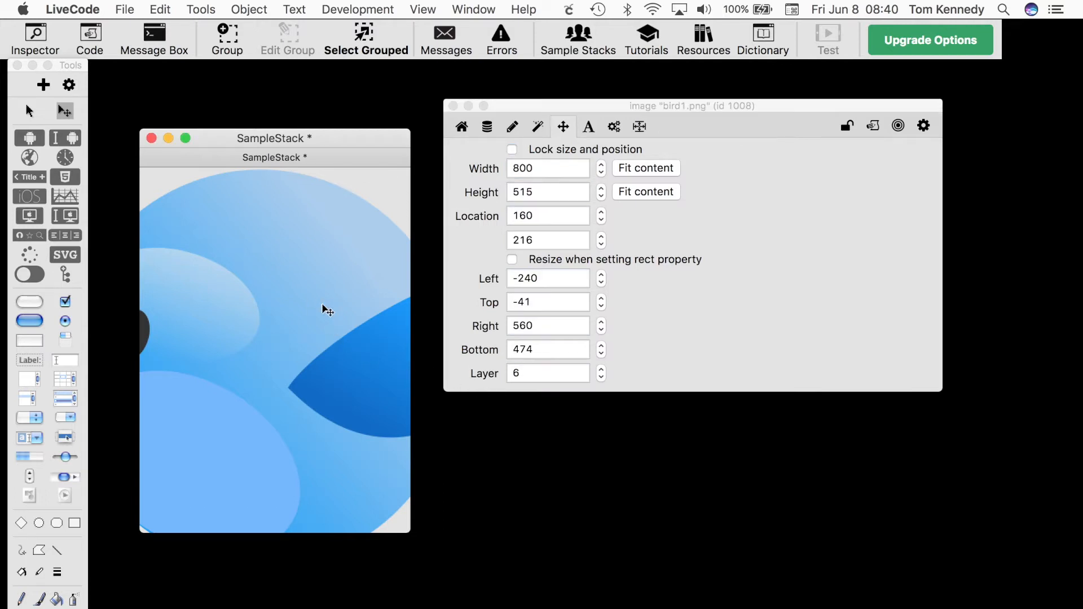
left_click_drag(536, 167, 503, 169)
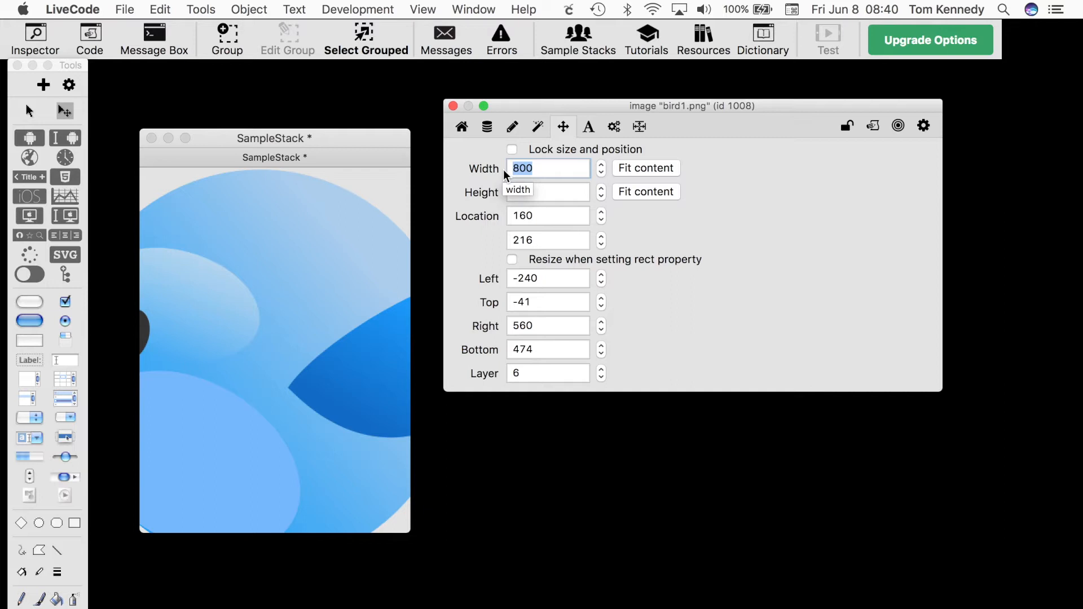
key("Tab")
type("30")
key("Tab")
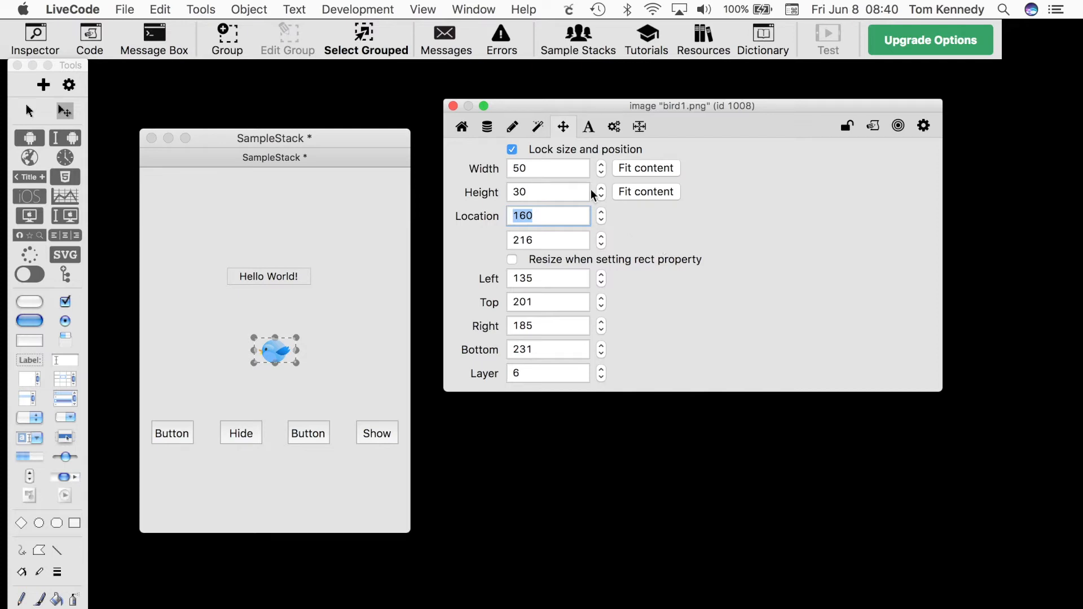
Select the four buttons and set their icon to the bird image, ID 1008
left_click(462, 127)
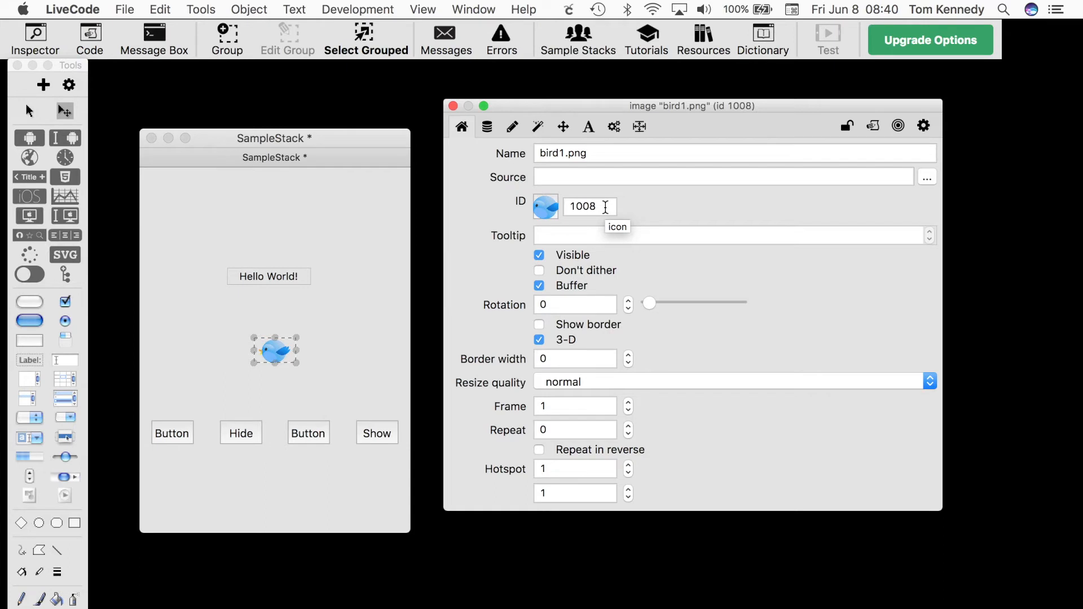
left_click(163, 406)
left_click_drag(153, 404, 377, 459)
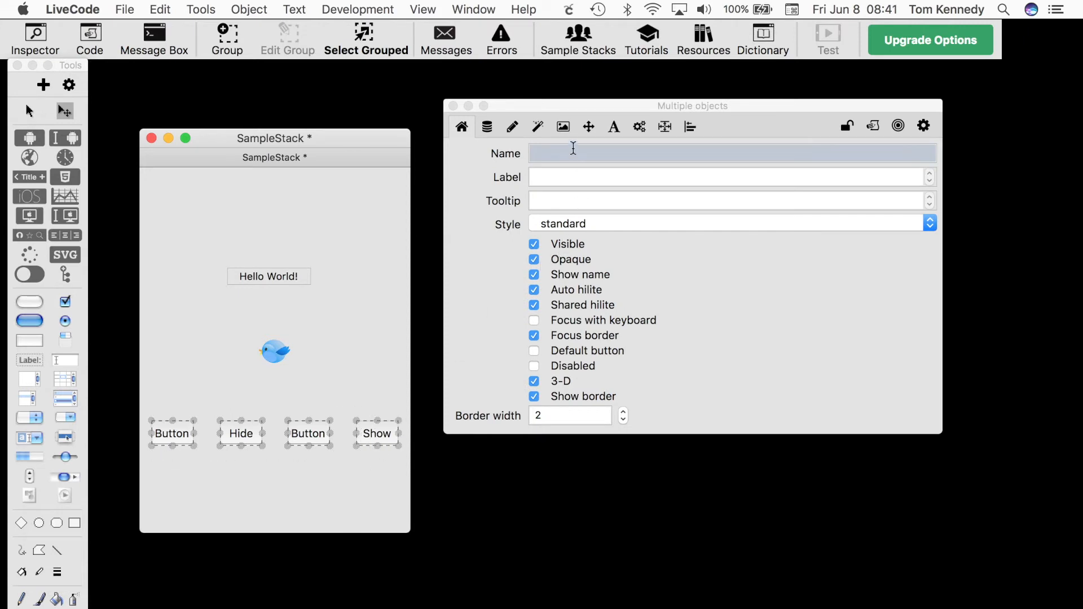
left_click(565, 126)
left_click(564, 158)
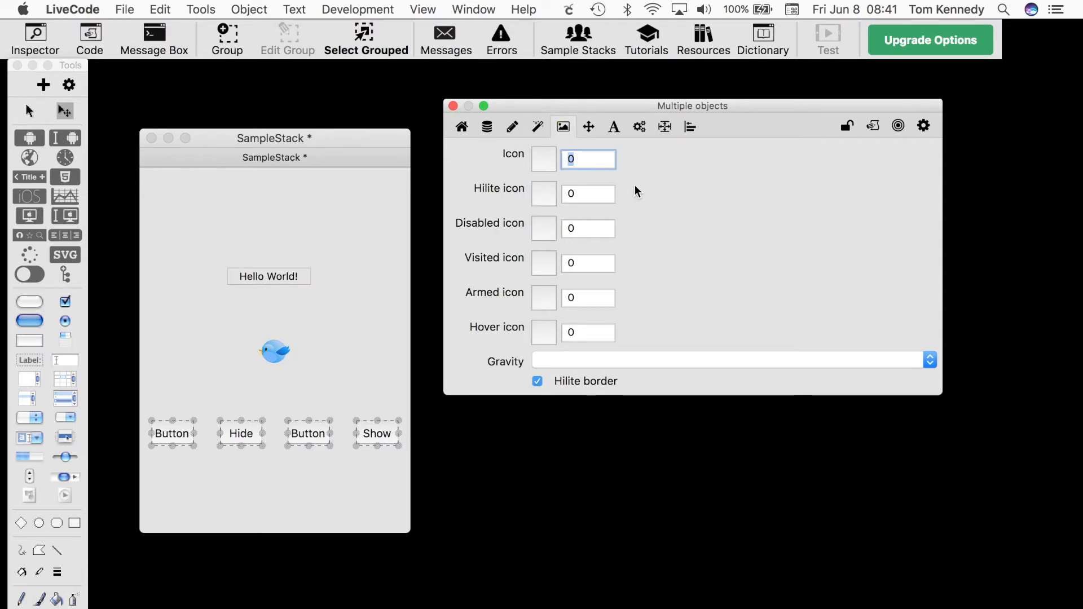
type("1008")
key("Tab")
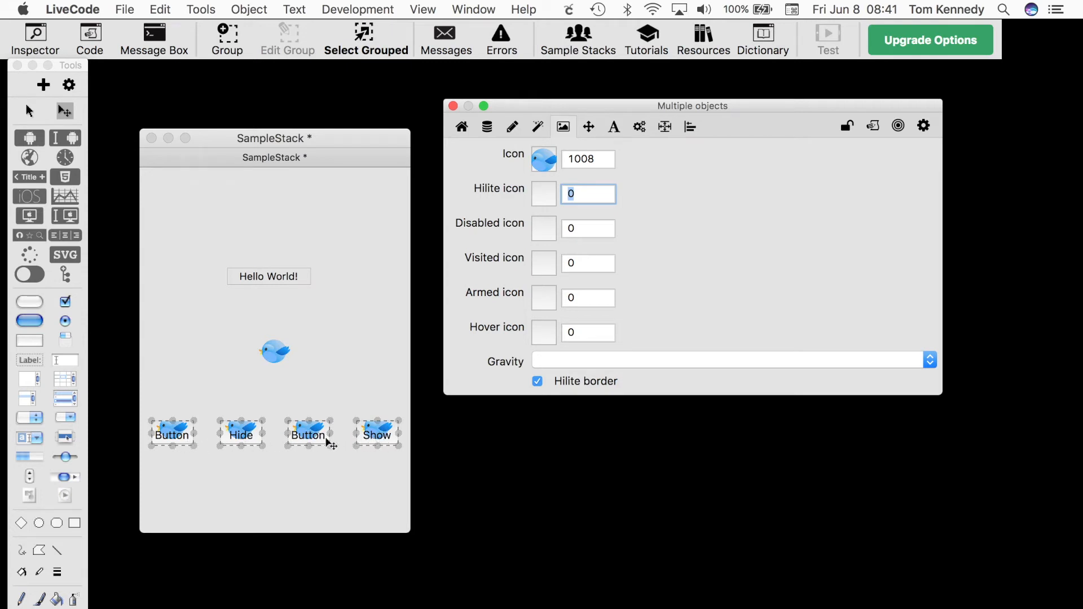
Turn off the buttons' border, opaque and show name options, then deselect them
left_click(462, 127)
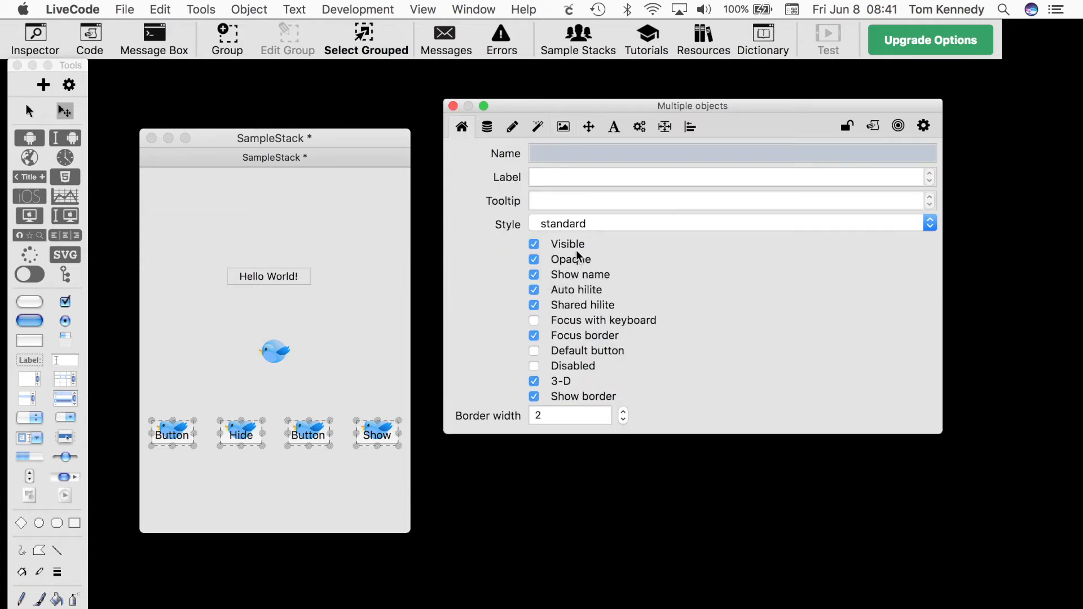
left_click(532, 396)
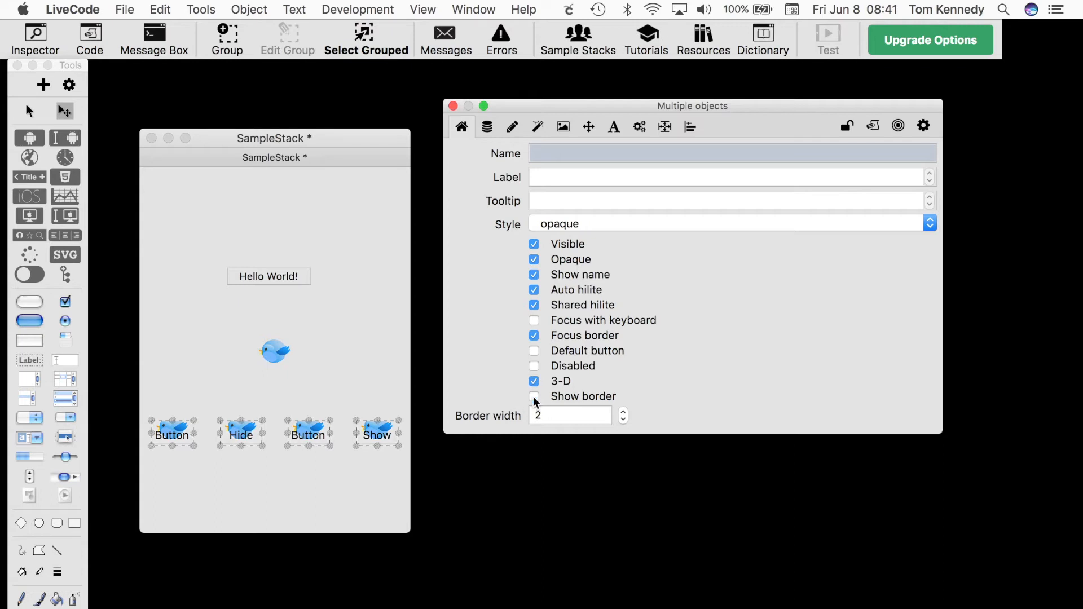
left_click(534, 260)
left_click(534, 276)
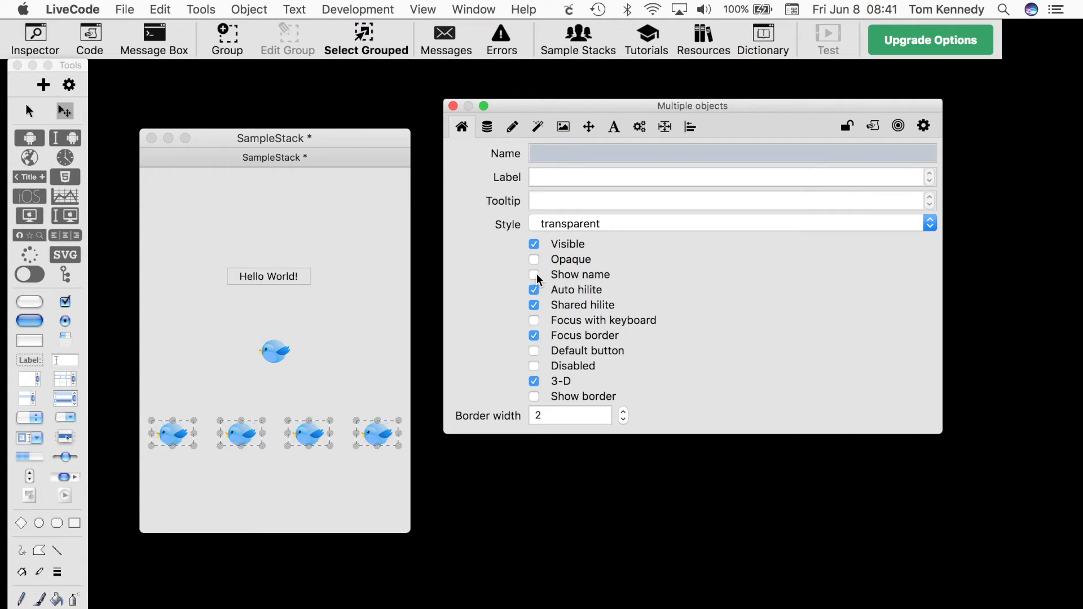
left_click(189, 340)
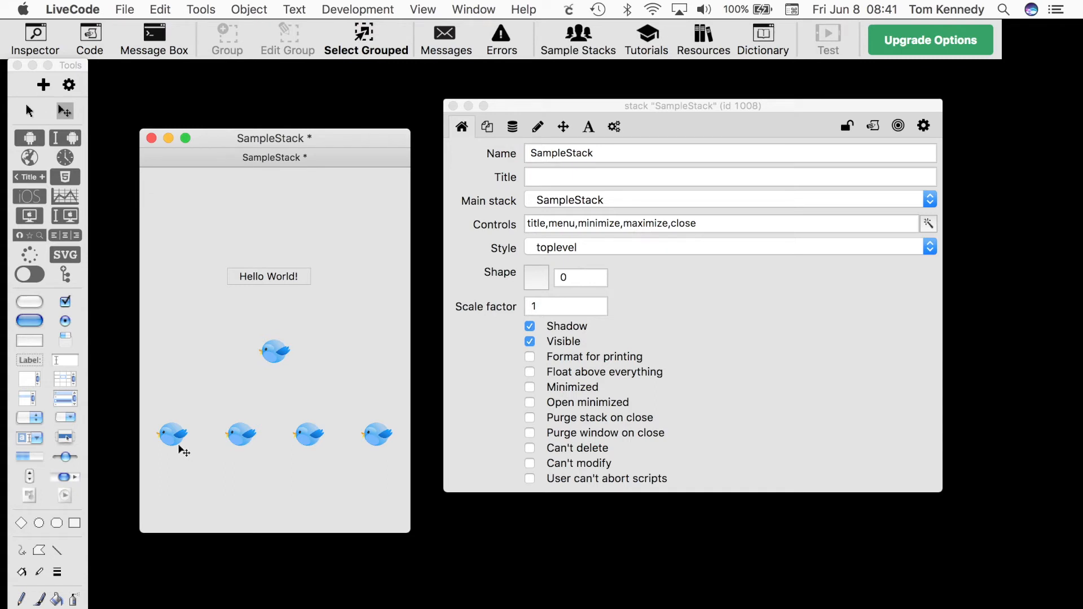
Make the original bird image invisible
left_click(276, 353)
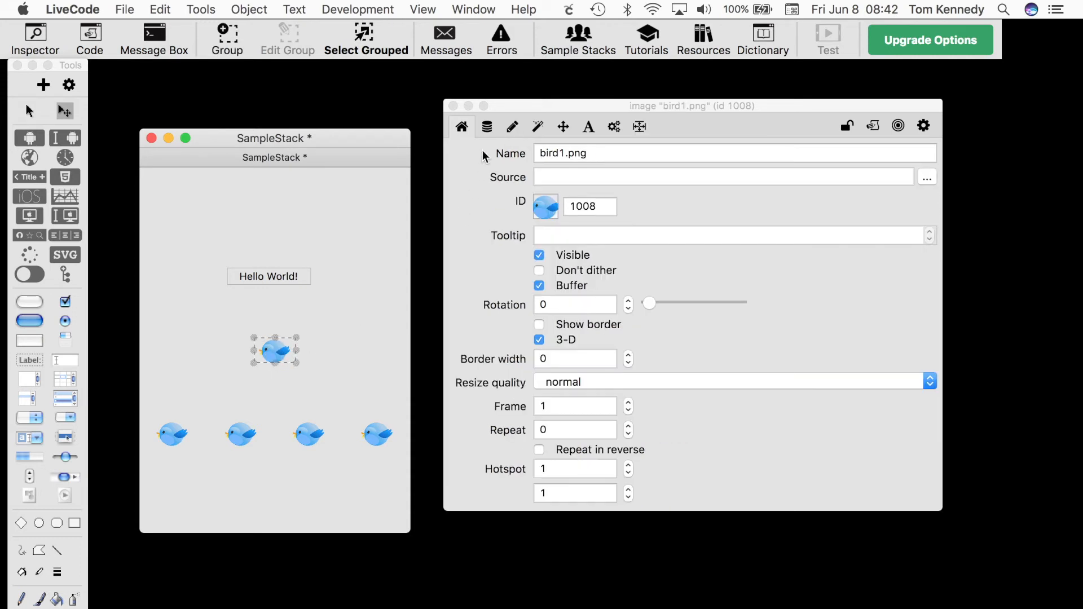
left_click(539, 256)
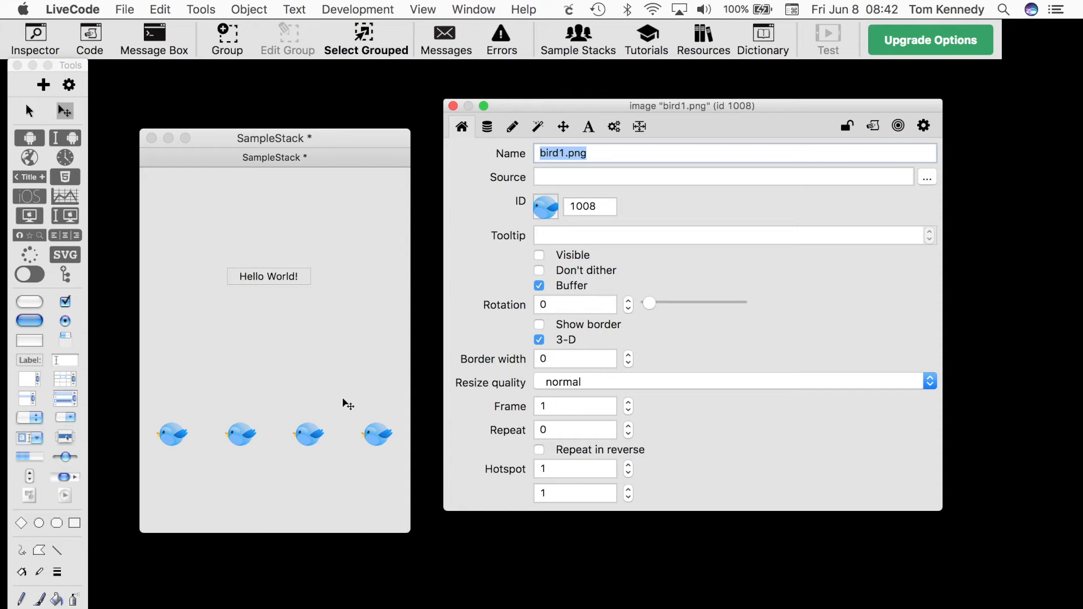
Toggle the display of invisible objects on and back off
left_click(427, 11)
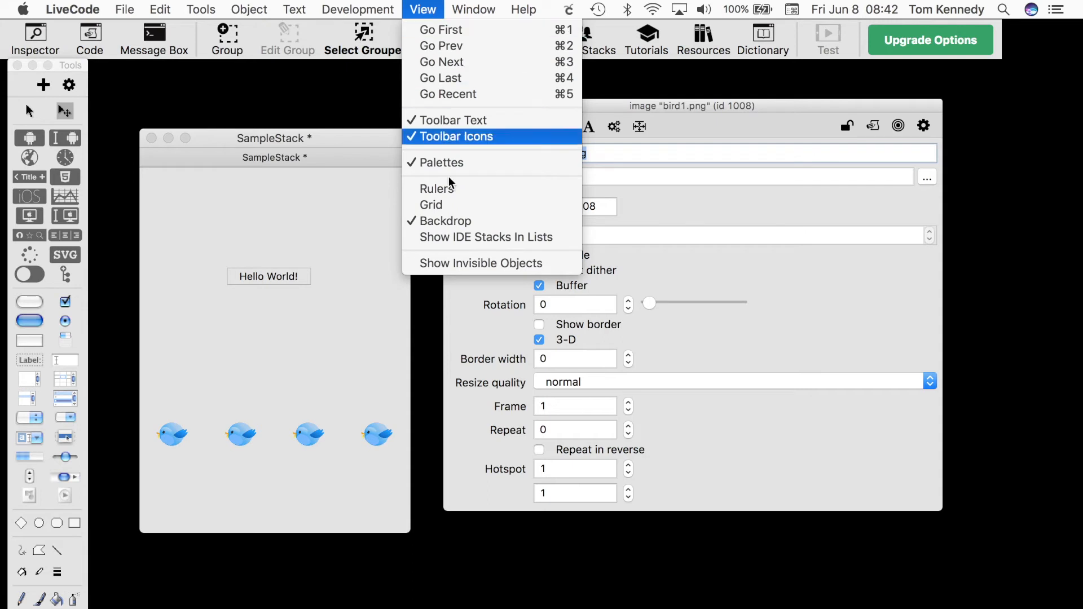
left_click(461, 263)
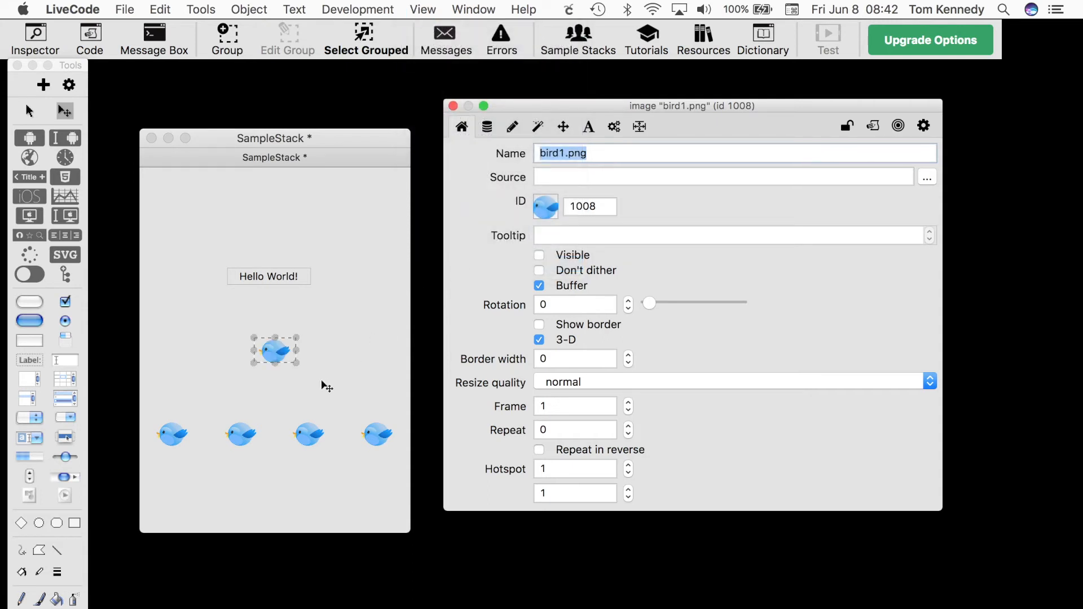
left_click(420, 10)
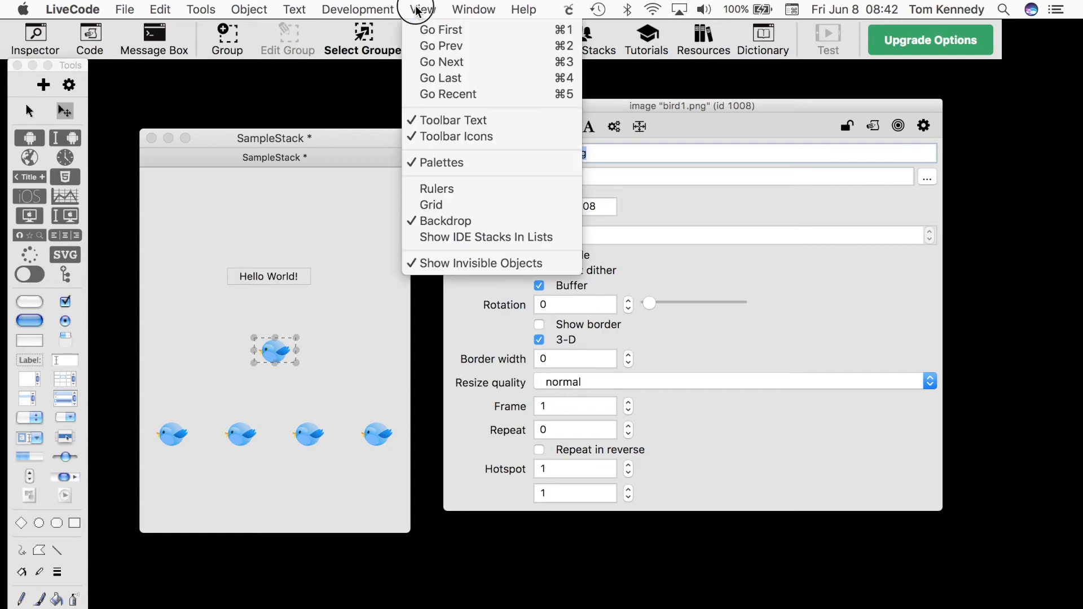
left_click(431, 262)
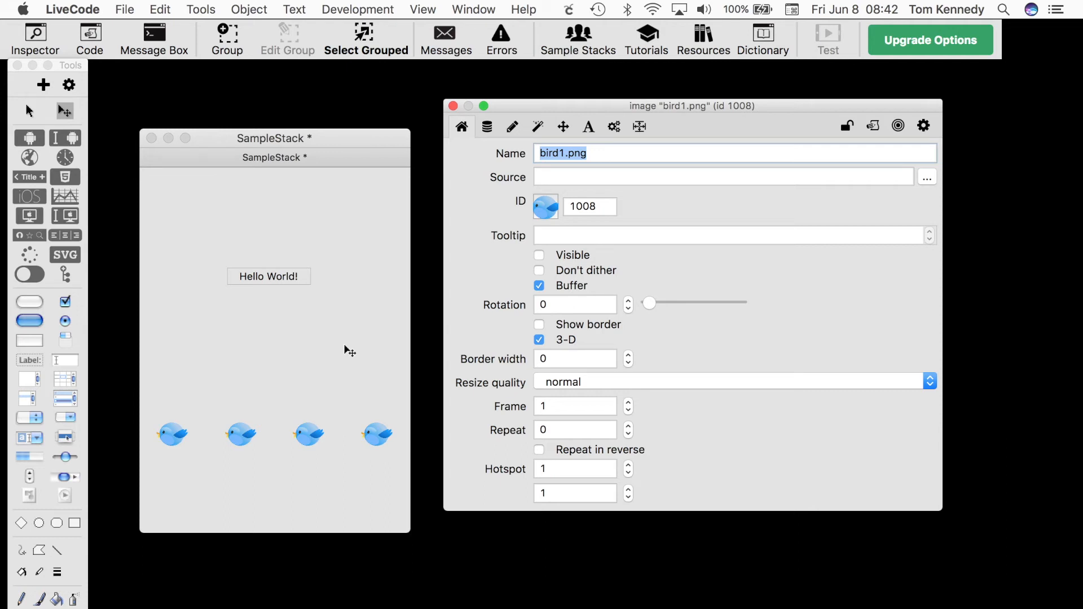
Open the Project Browser and close the image inspector
left_click(202, 10)
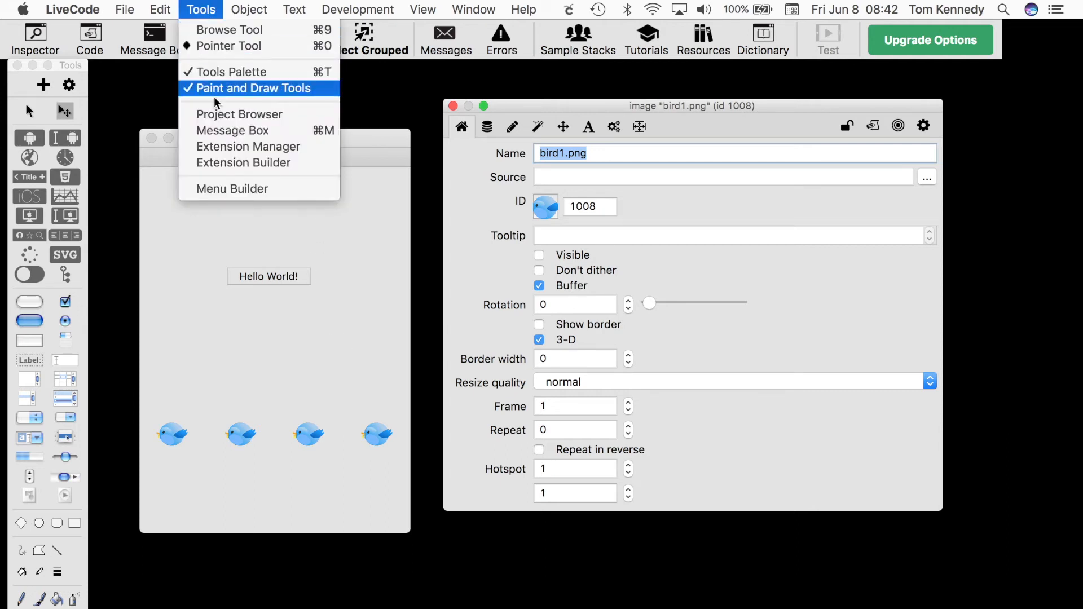
left_click(218, 113)
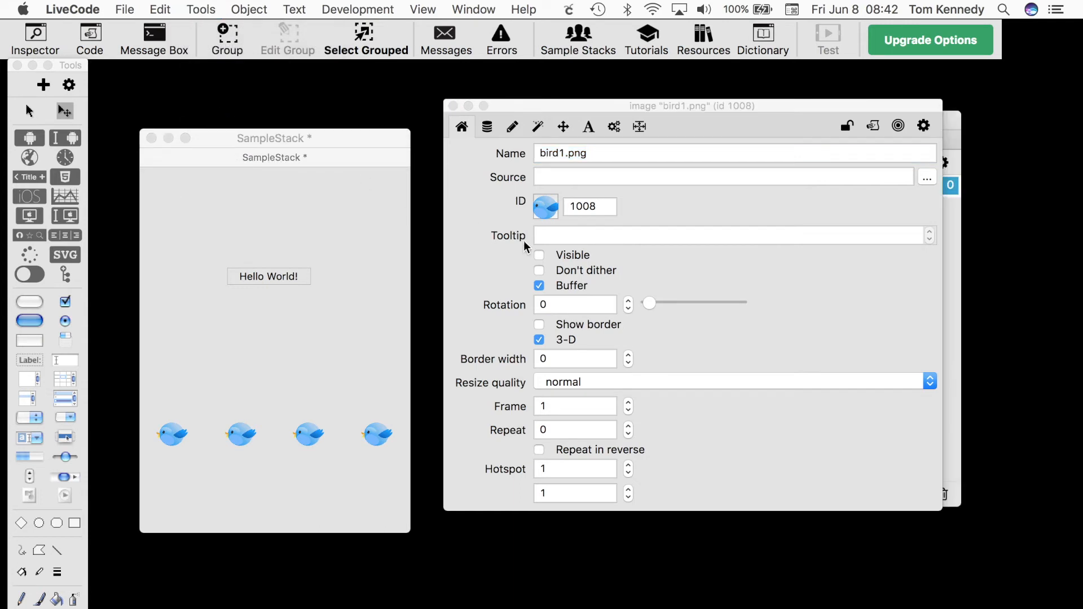
left_click(454, 106)
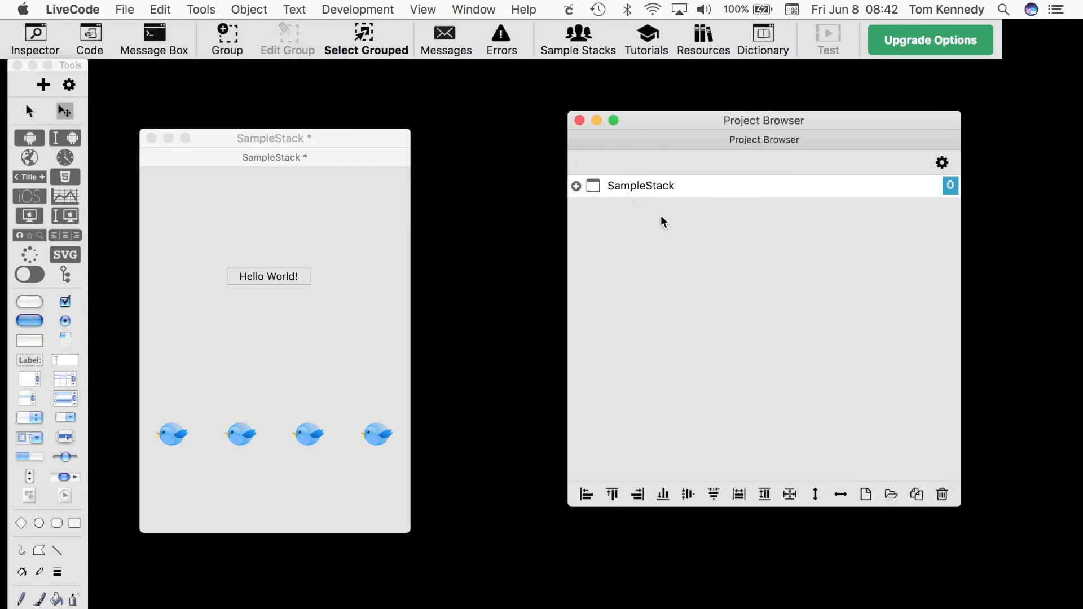
Expand the stack and card in the Project Browser and import the BGpic2 image file as a control
left_click(576, 186)
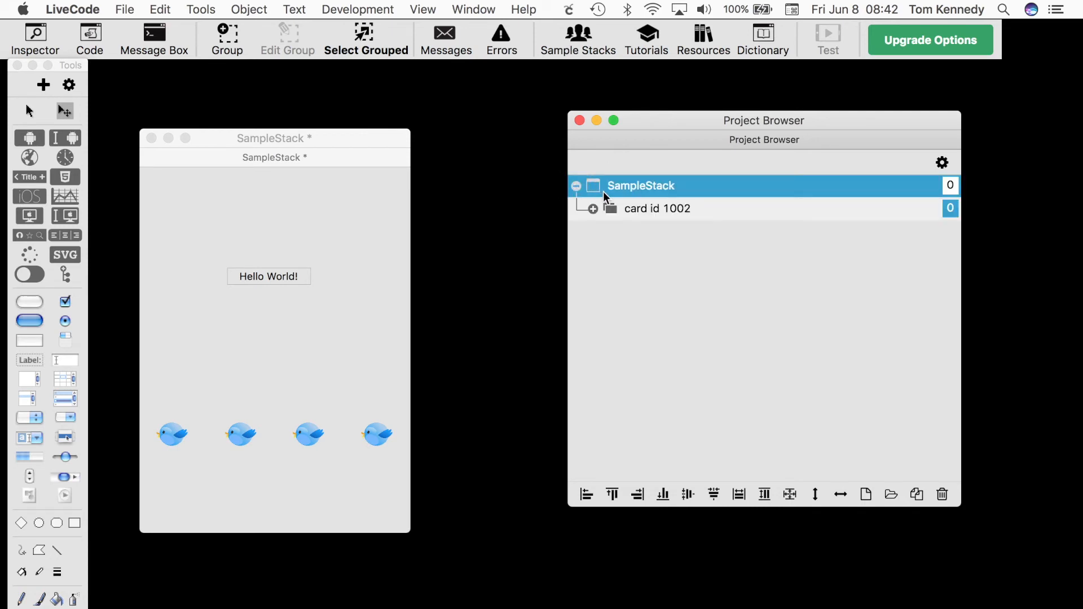
left_click(592, 209)
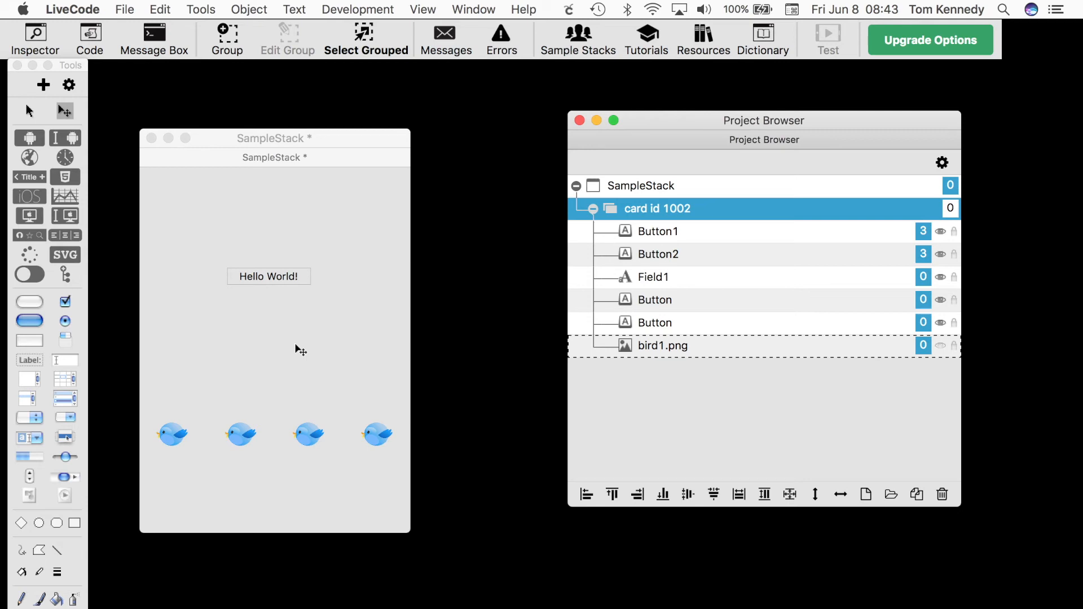
left_click(125, 10)
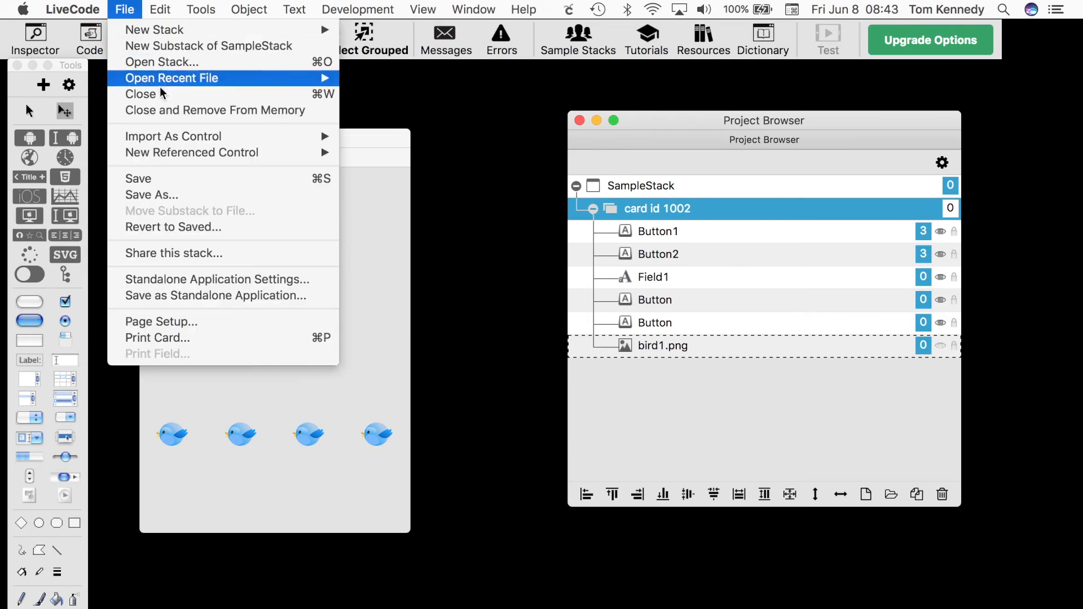
mouse_move(181, 138)
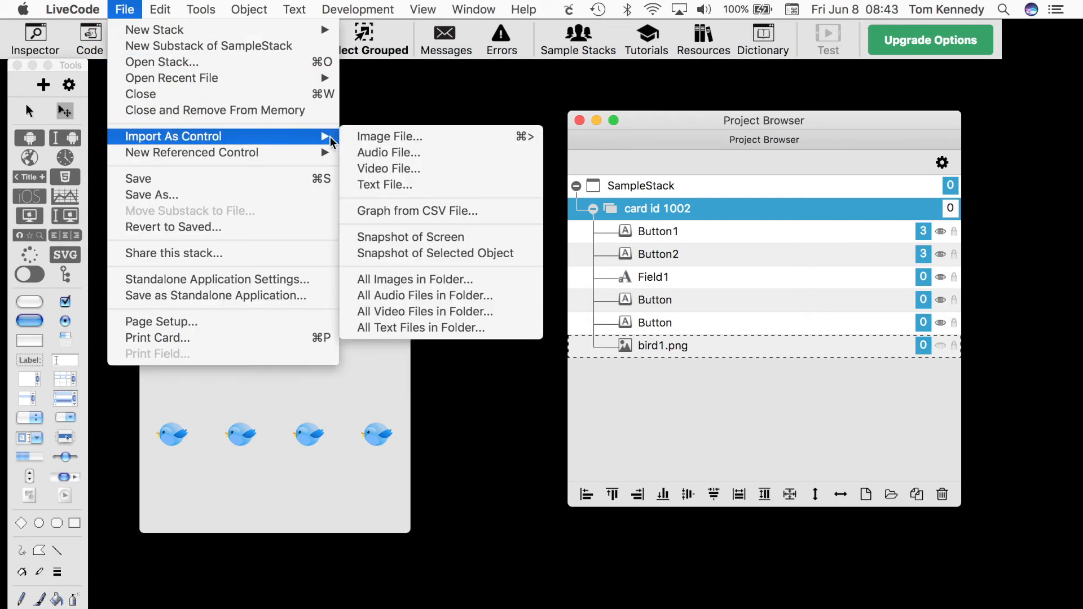
left_click(374, 136)
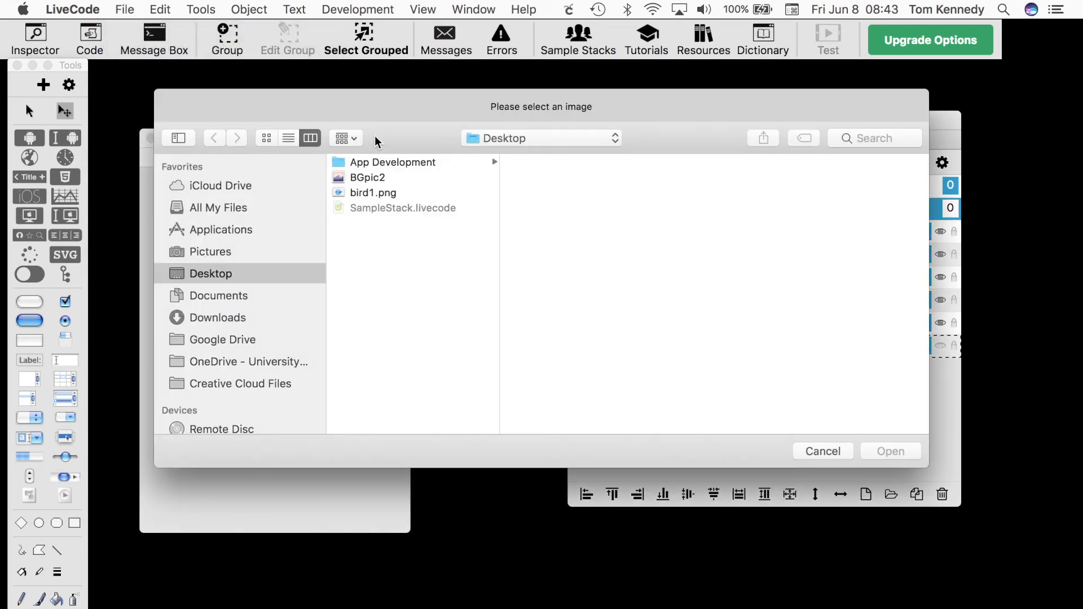
left_click(374, 180)
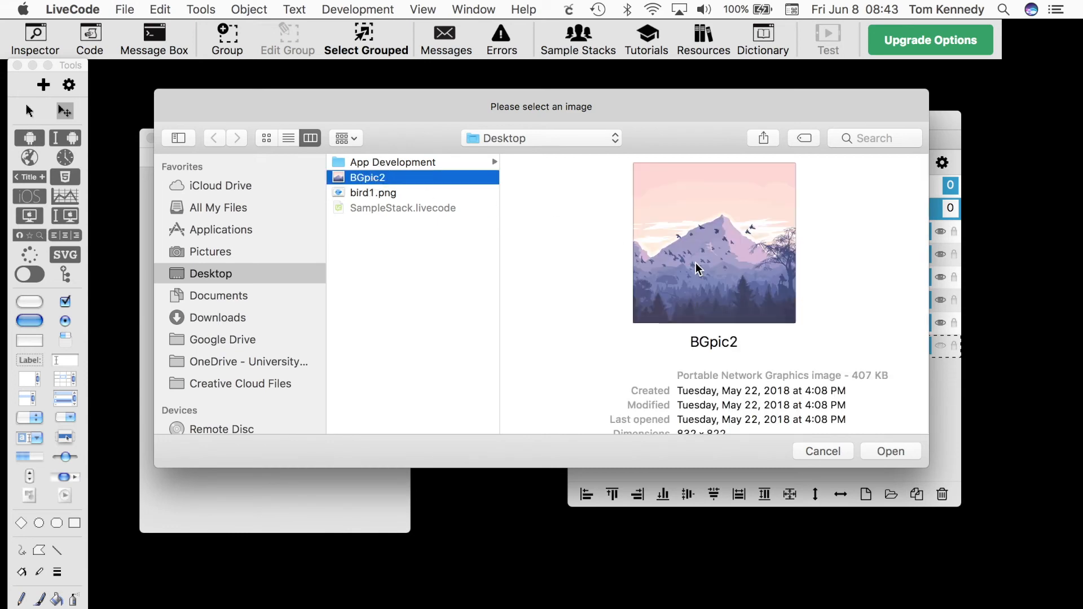
left_click(891, 454)
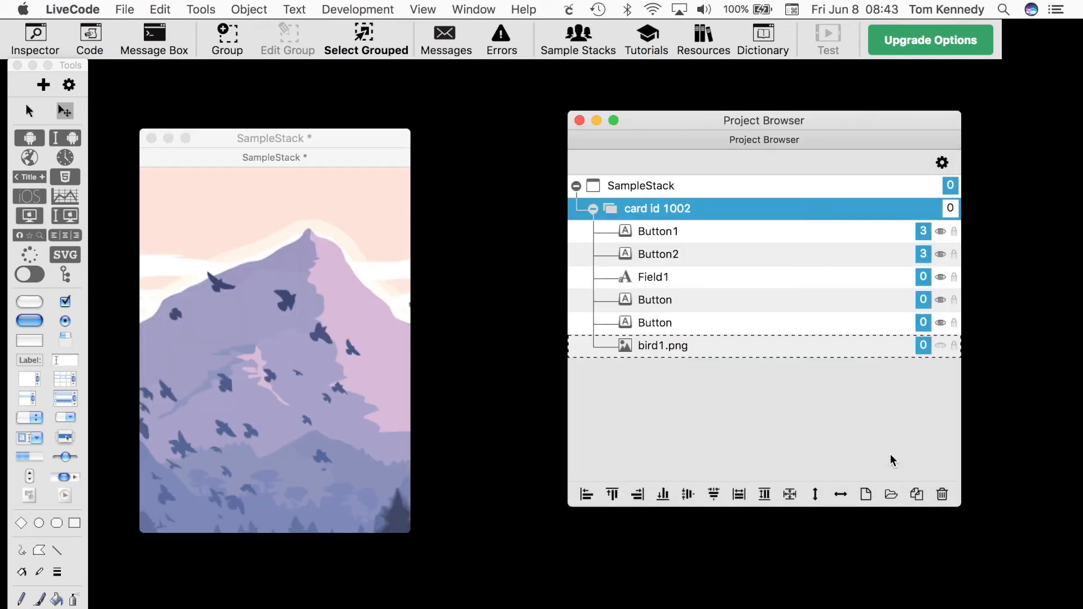
Open the BGpic2 image's inspector and set its width and height to 500 each
double_click(325, 312)
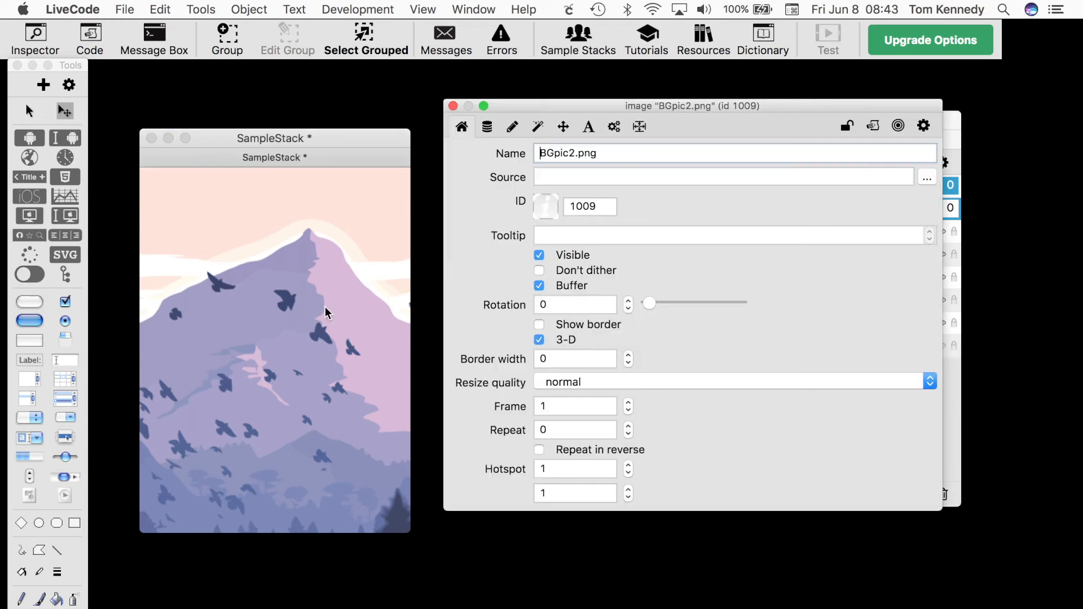
left_click(565, 128)
double_click(519, 167)
type("500")
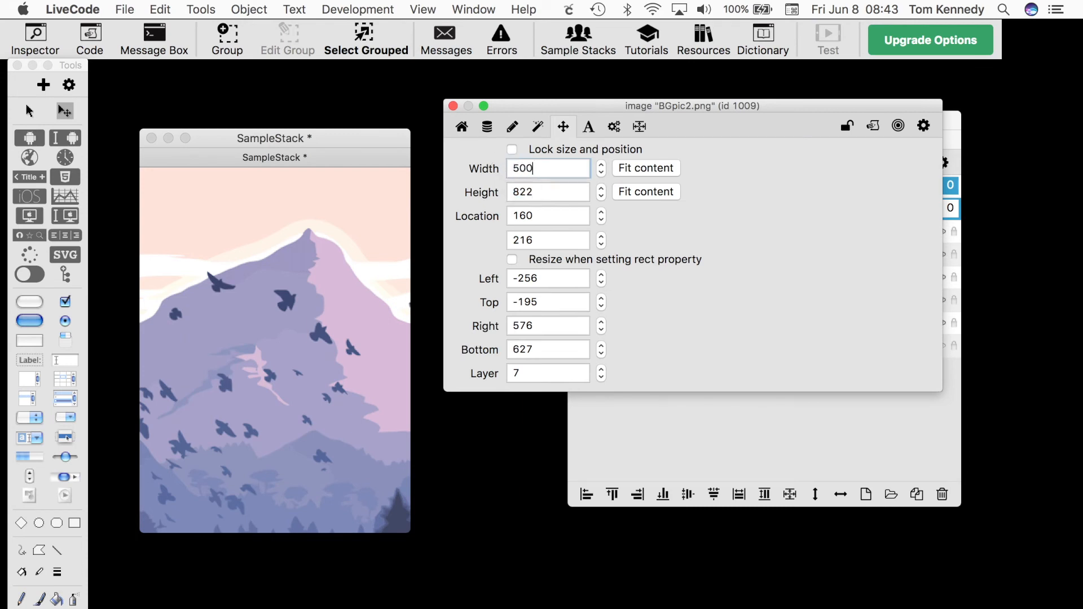
key("Tab")
type("500")
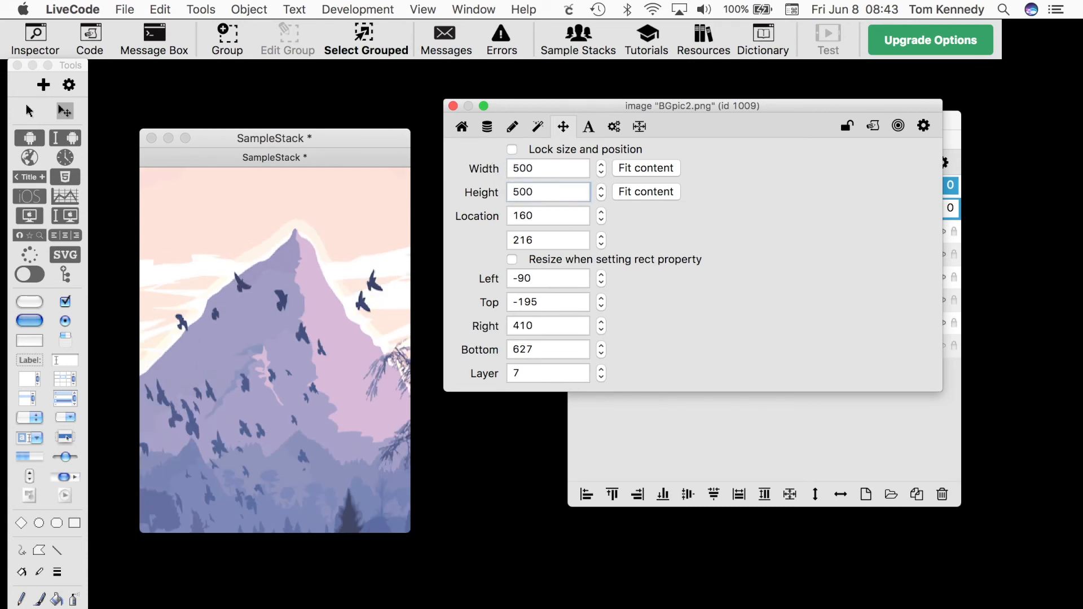
key("Tab")
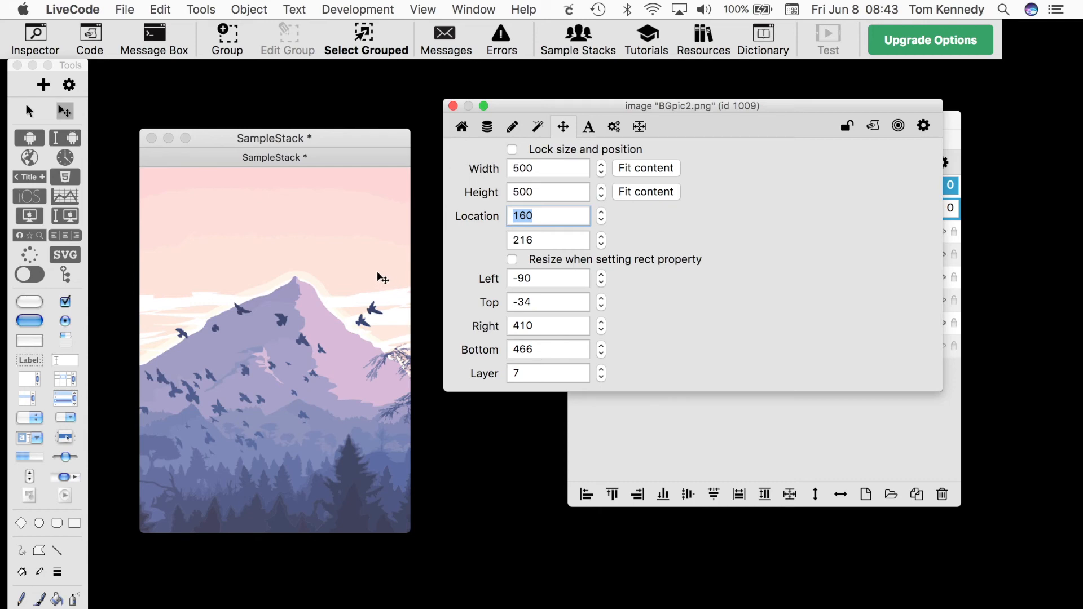
Lock the image's size and position and make the image invisible
left_click(512, 152)
left_click(462, 129)
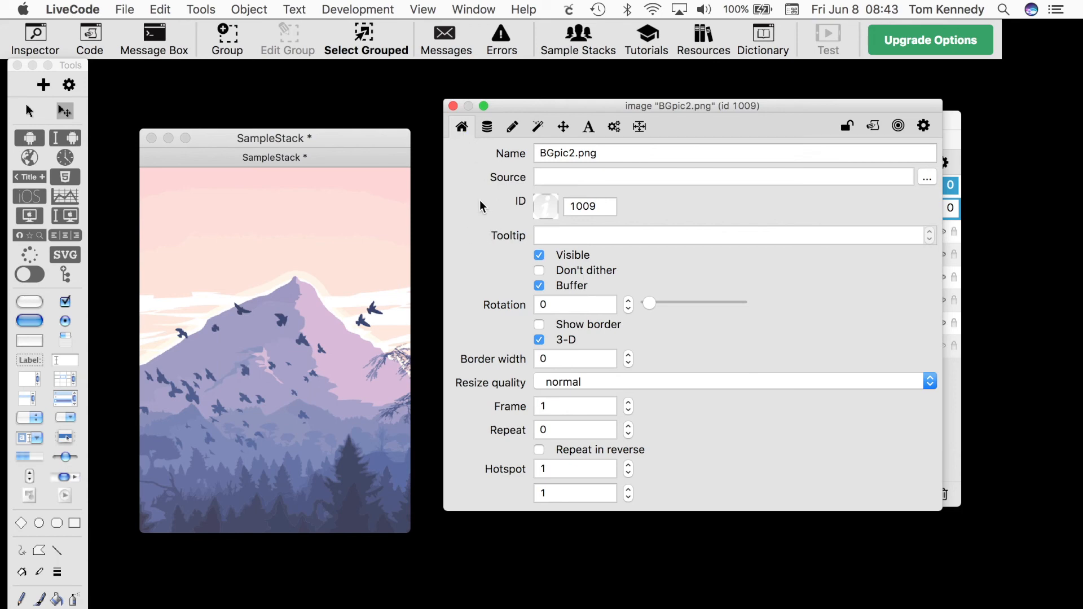
left_click(540, 257)
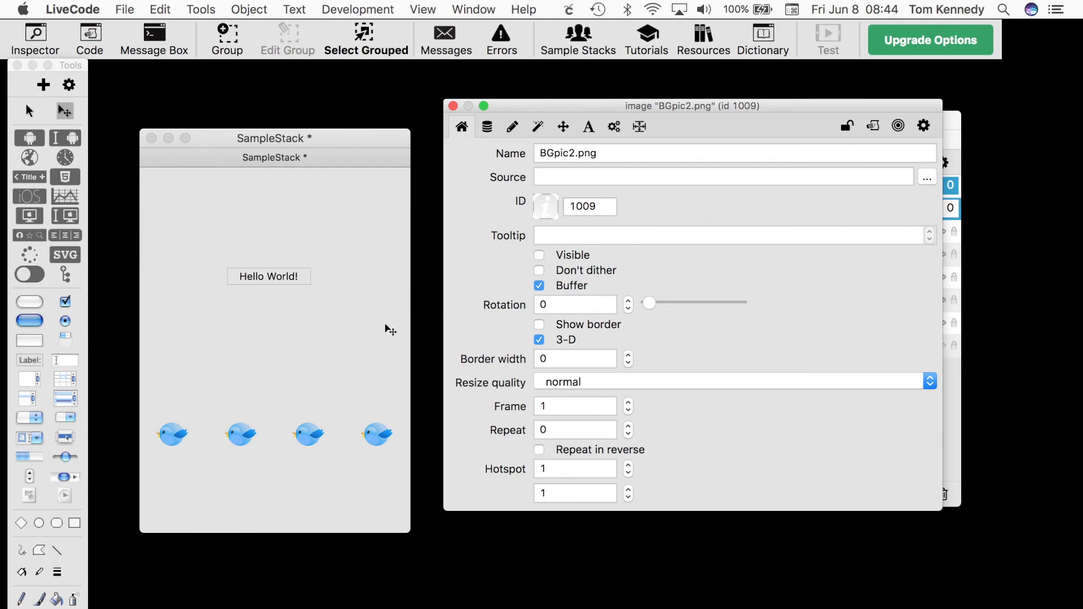
Open the card's inspector and set its background fill colour to red
left_click(341, 333)
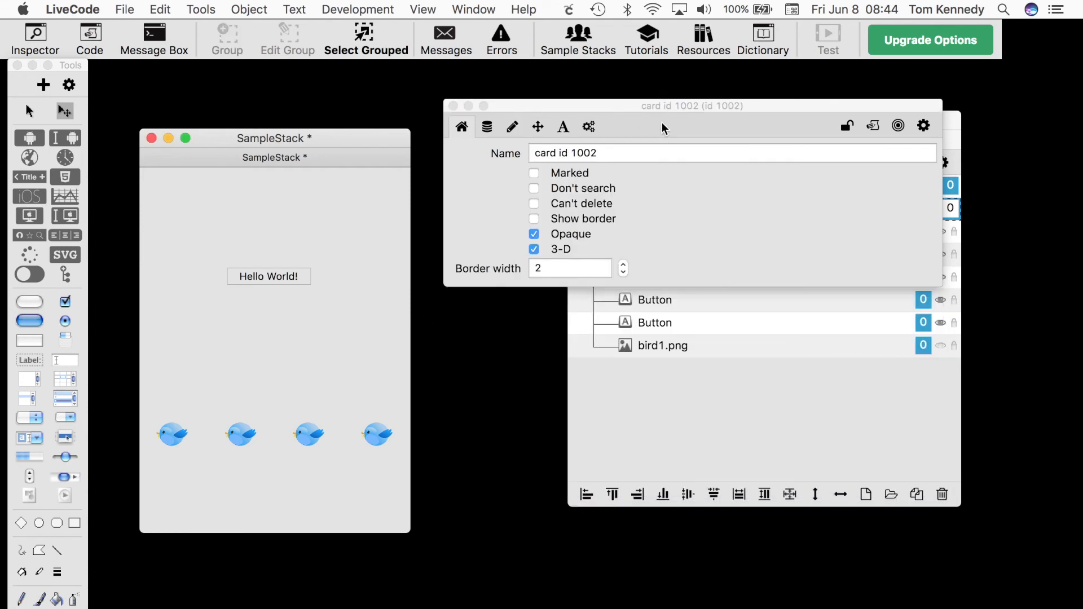
left_click(512, 127)
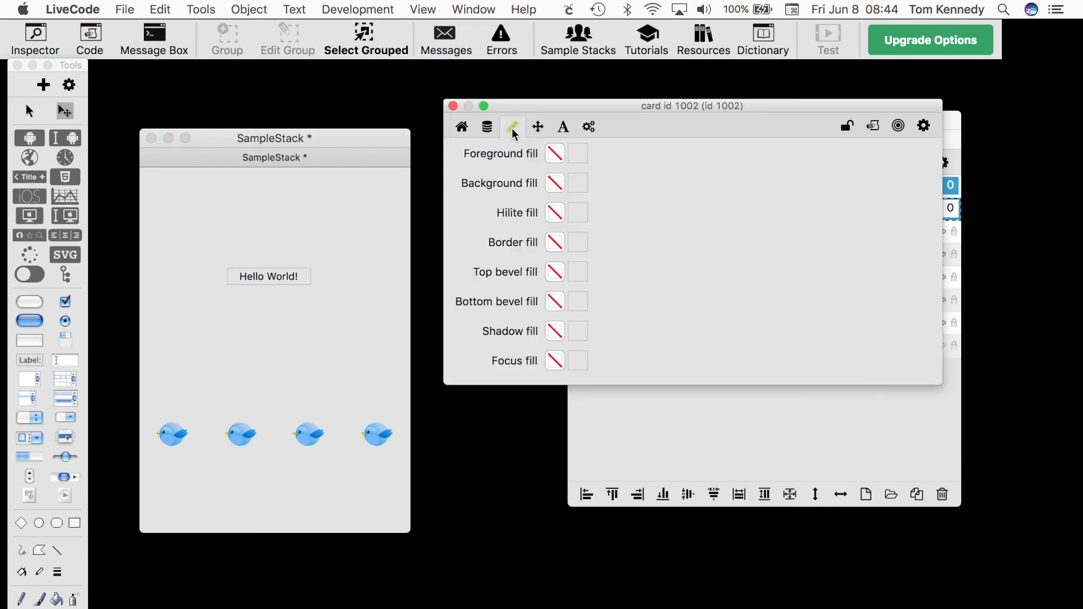
left_click(557, 184)
left_click(513, 249)
left_click(551, 483)
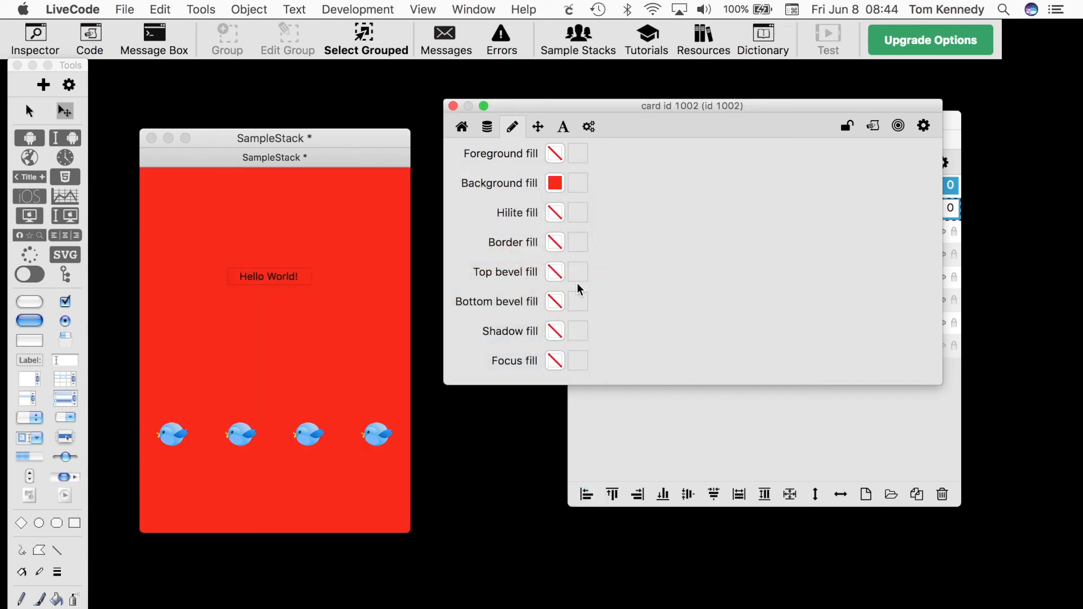
Set the card's background fill pattern to image ID 1009 and close the card inspector
left_click(577, 184)
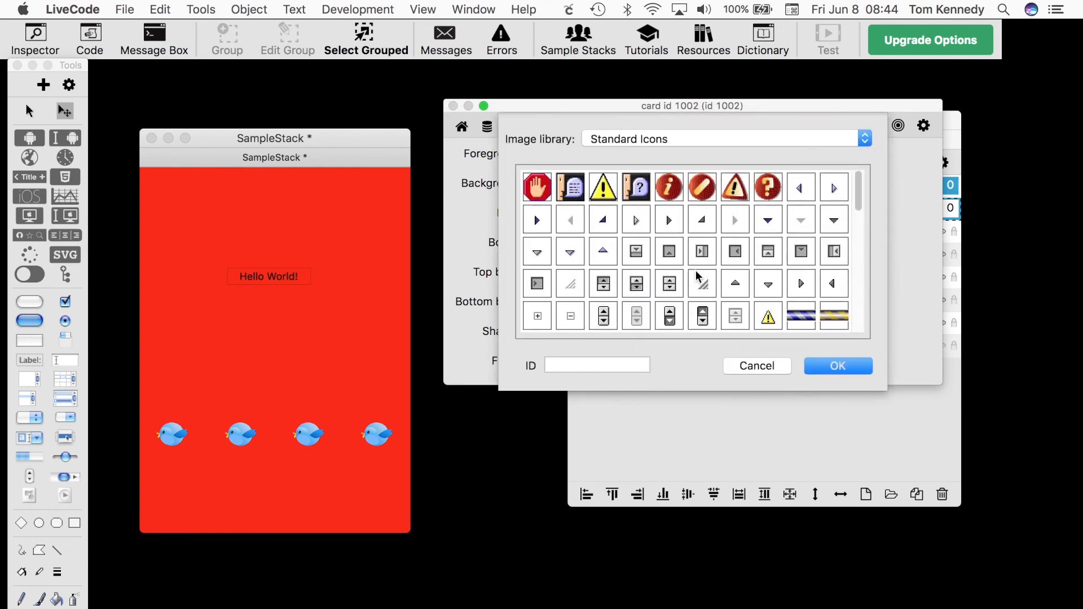
left_click(577, 366)
type("1009")
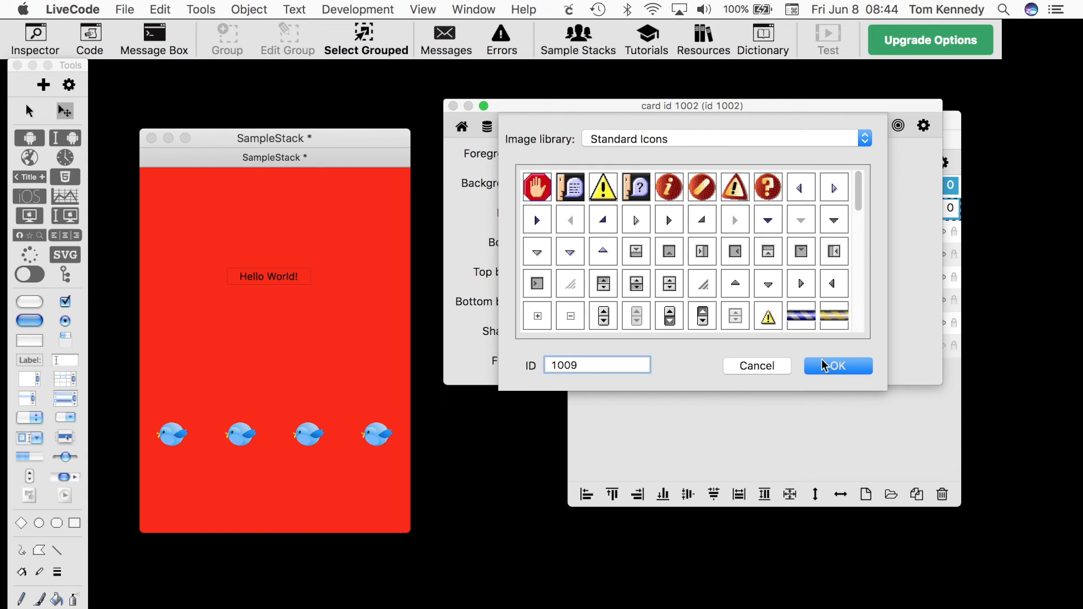
left_click(838, 366)
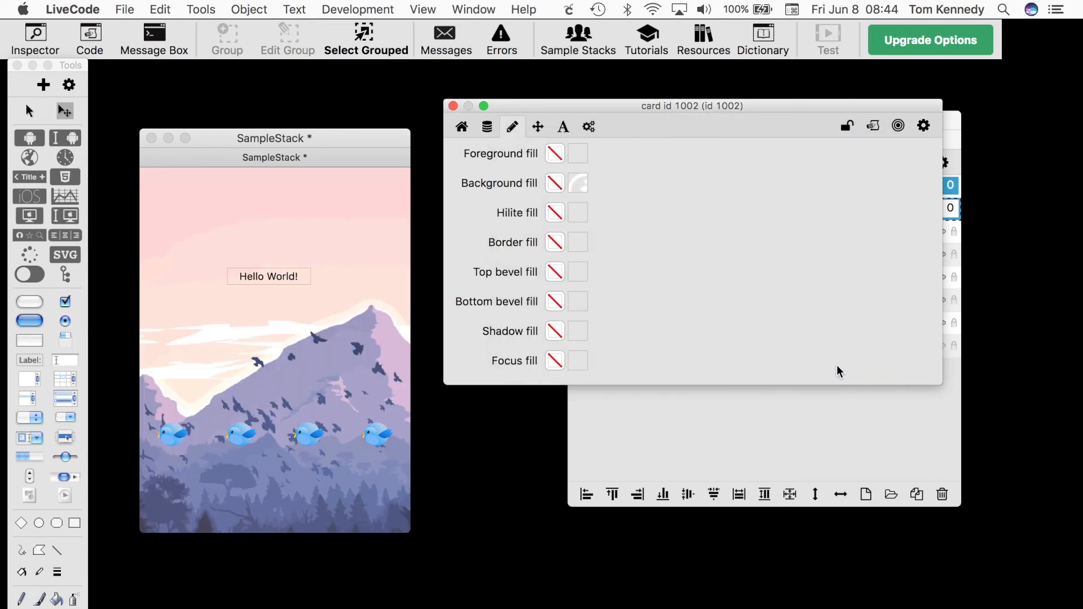
left_click(453, 107)
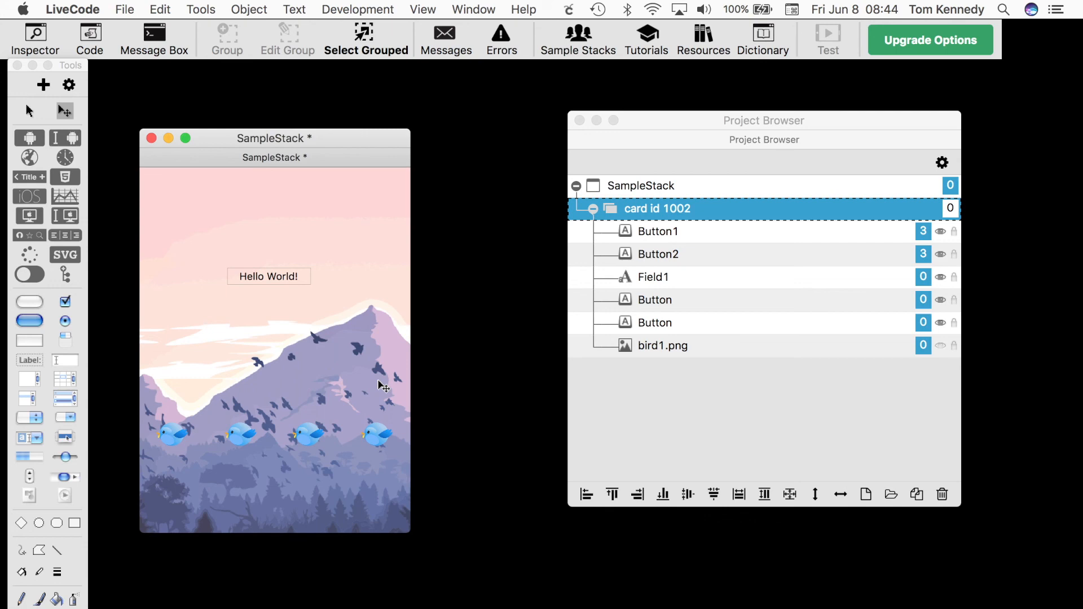
Make the Hello World field invisible and close its inspector
left_click(307, 283)
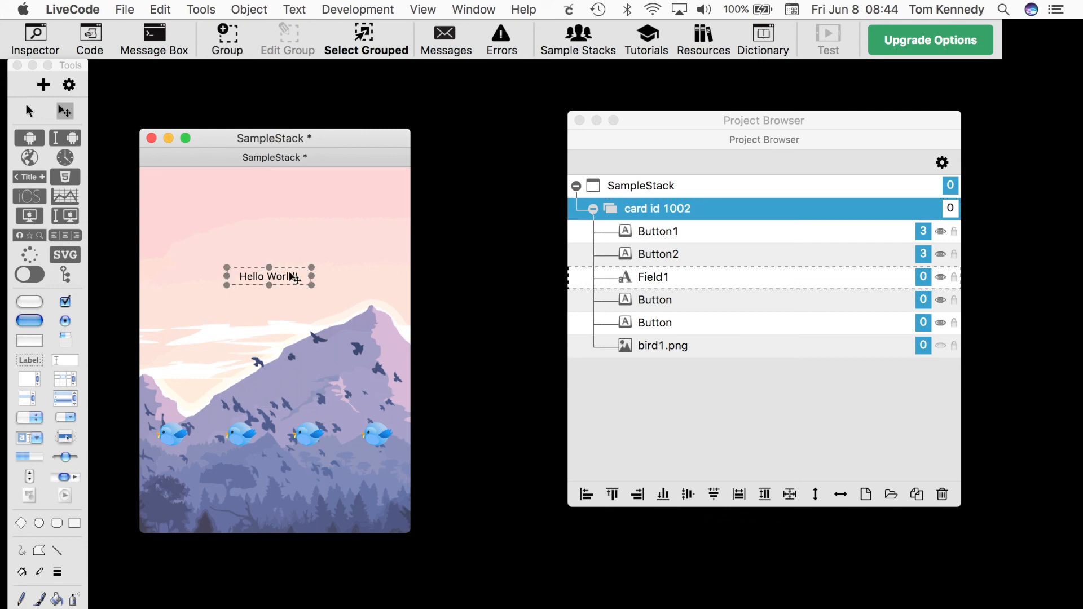
double_click(294, 278)
left_click(545, 213)
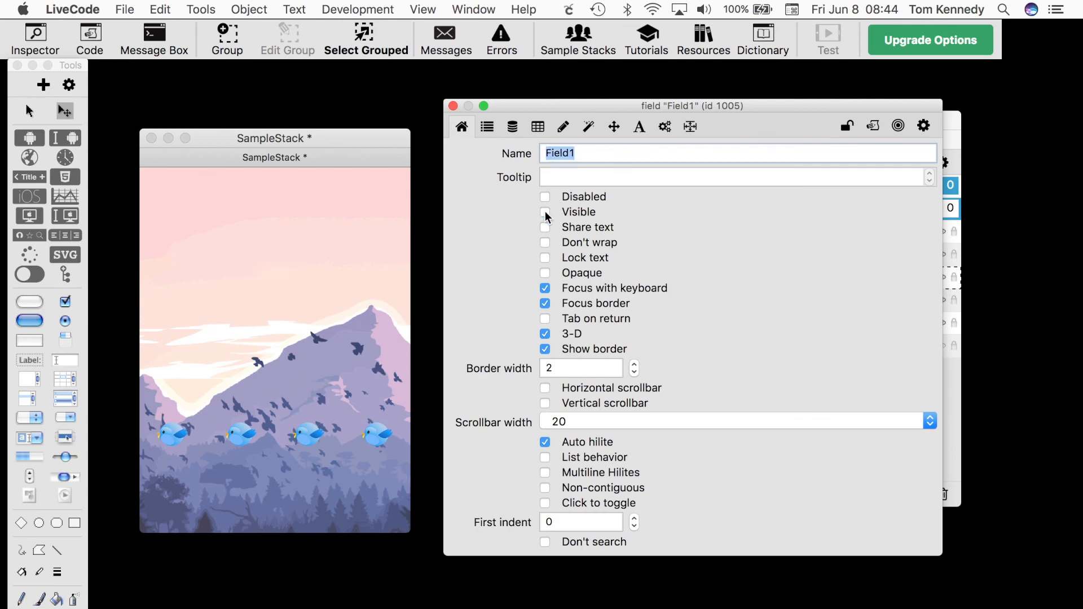
left_click(453, 105)
Marquee-select the four bird buttons and deselect them
left_click_drag(153, 406, 403, 458)
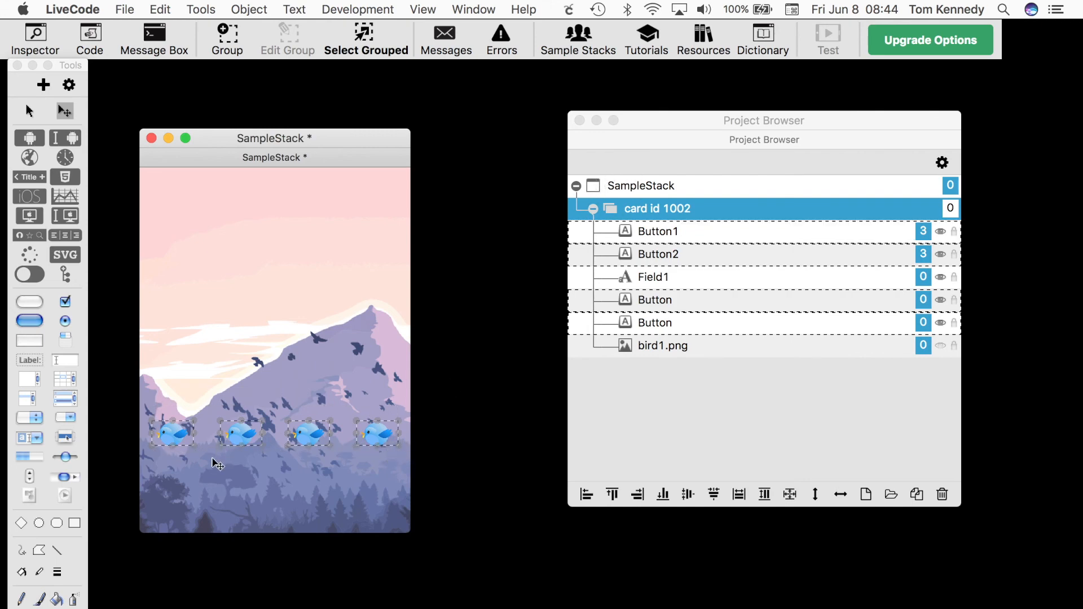
left_click(265, 466)
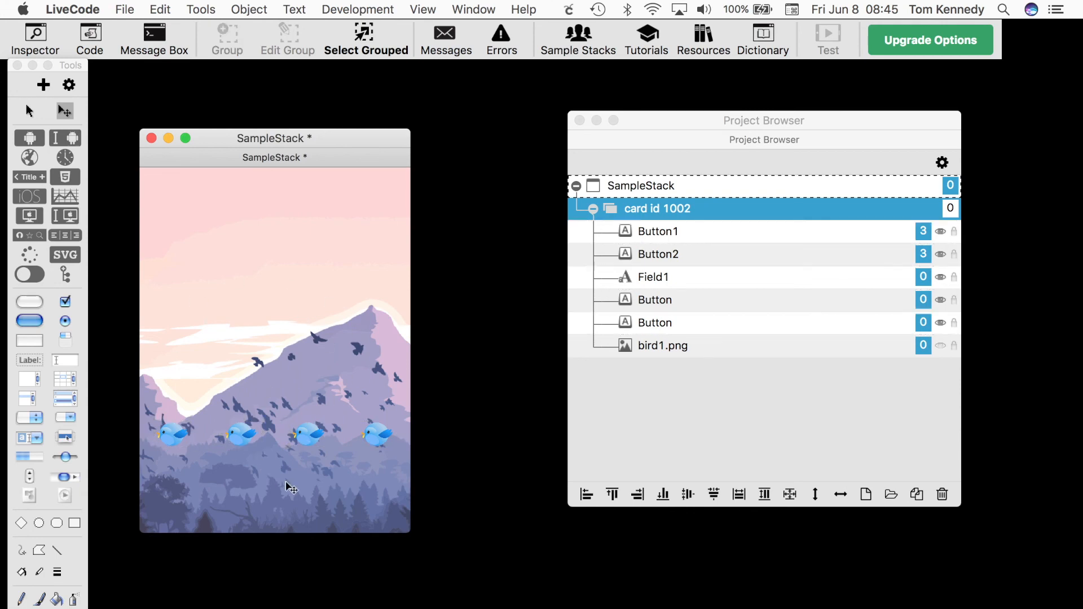